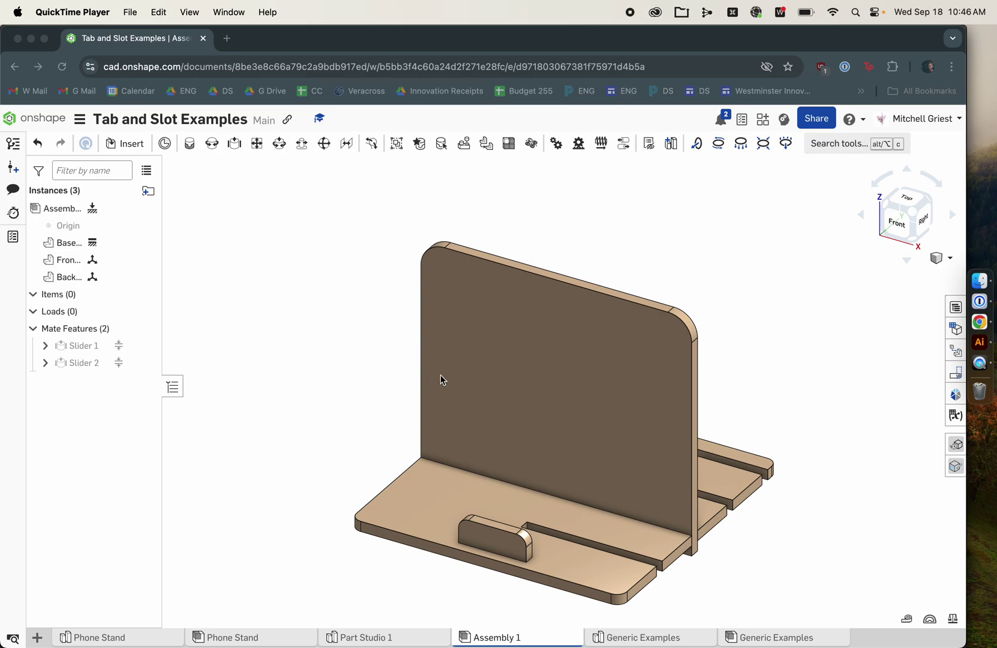
Slide the back stop out of the base's slot and lift the front stop clear, leaving the three assembly parts separated
{"action": "left_click", "coordinate": [486, 364]}
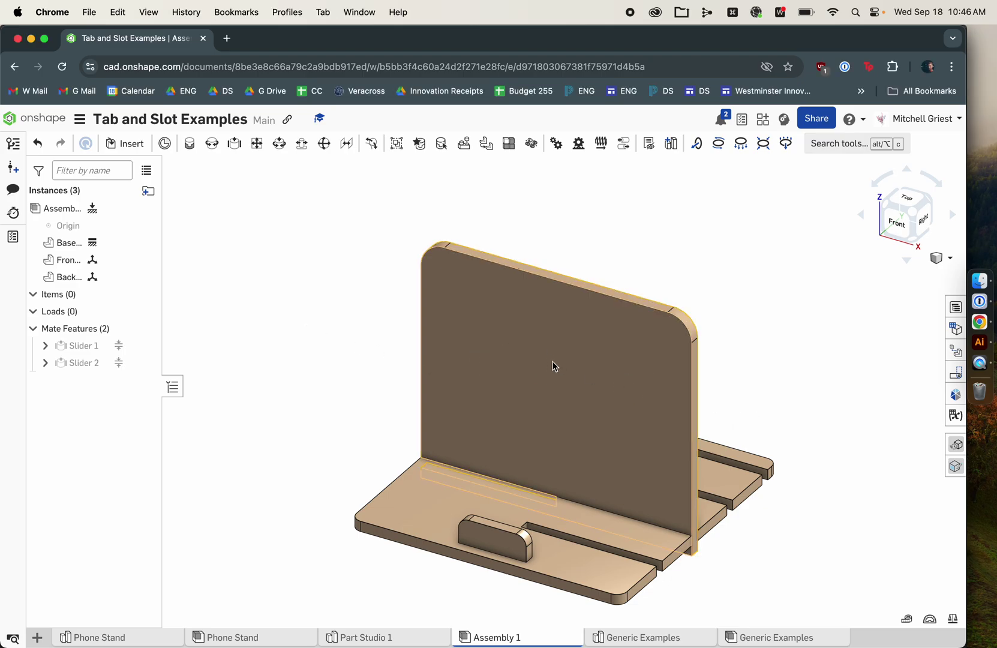
{"action": "left_click_drag", "start_coordinate": [554, 363], "coordinate": [401, 282]}
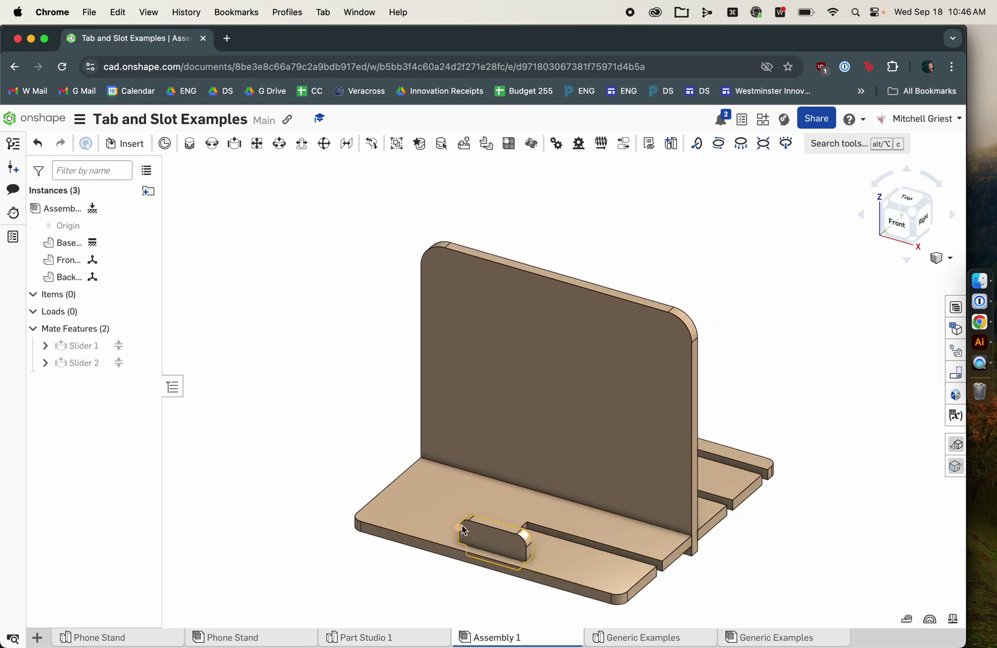
{"action": "left_click_drag", "start_coordinate": [492, 530], "coordinate": [464, 585]}
{"action": "left_click", "coordinate": [560, 406]}
{"action": "left_click_drag", "start_coordinate": [561, 407], "coordinate": [862, 481]}
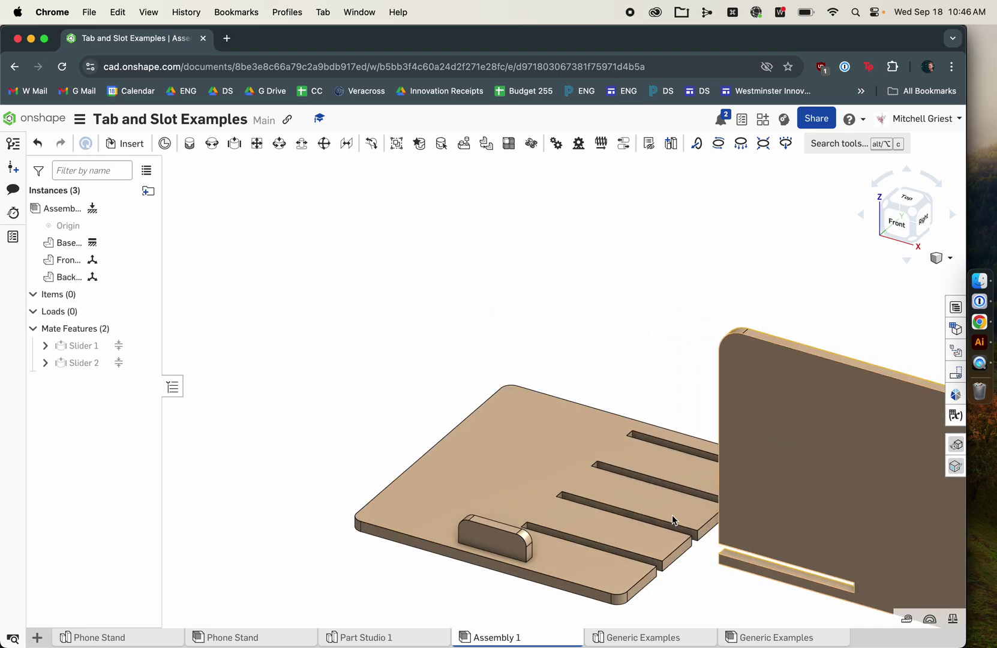
{"action": "left_click_drag", "start_coordinate": [507, 545], "coordinate": [499, 307]}
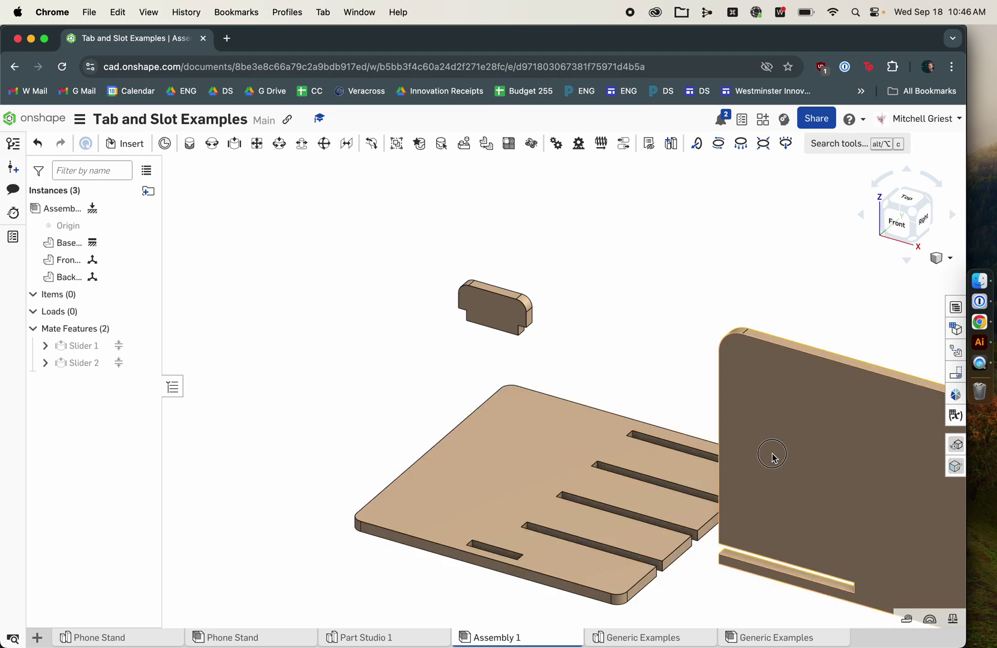
{"action": "left_click_drag", "start_coordinate": [772, 458], "coordinate": [816, 454]}
{"action": "left_click", "coordinate": [929, 223]}
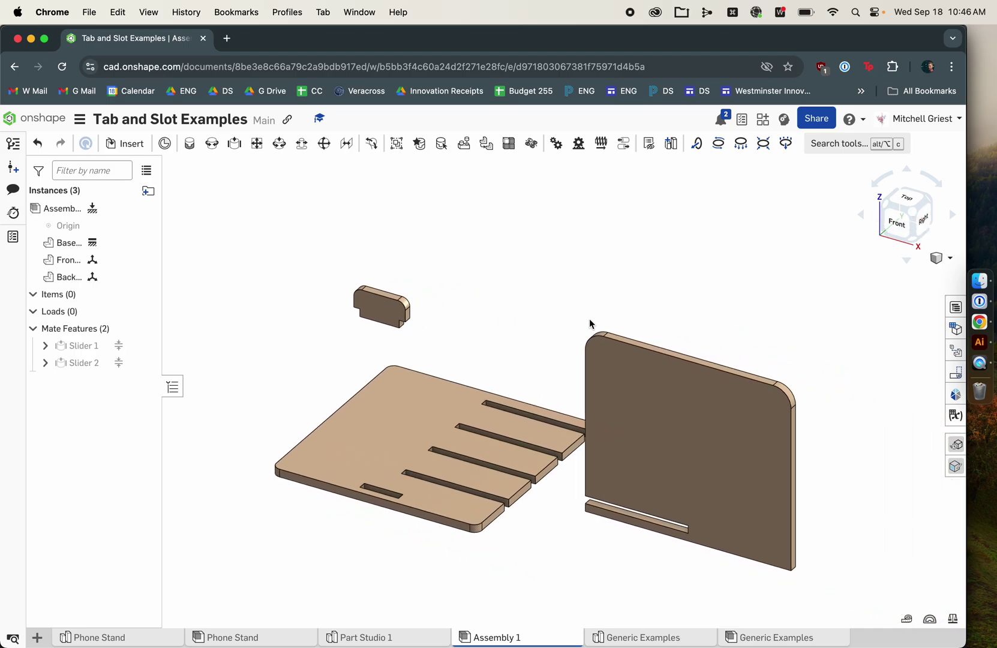
{"action": "left_click_drag", "start_coordinate": [614, 436], "coordinate": [649, 436]}
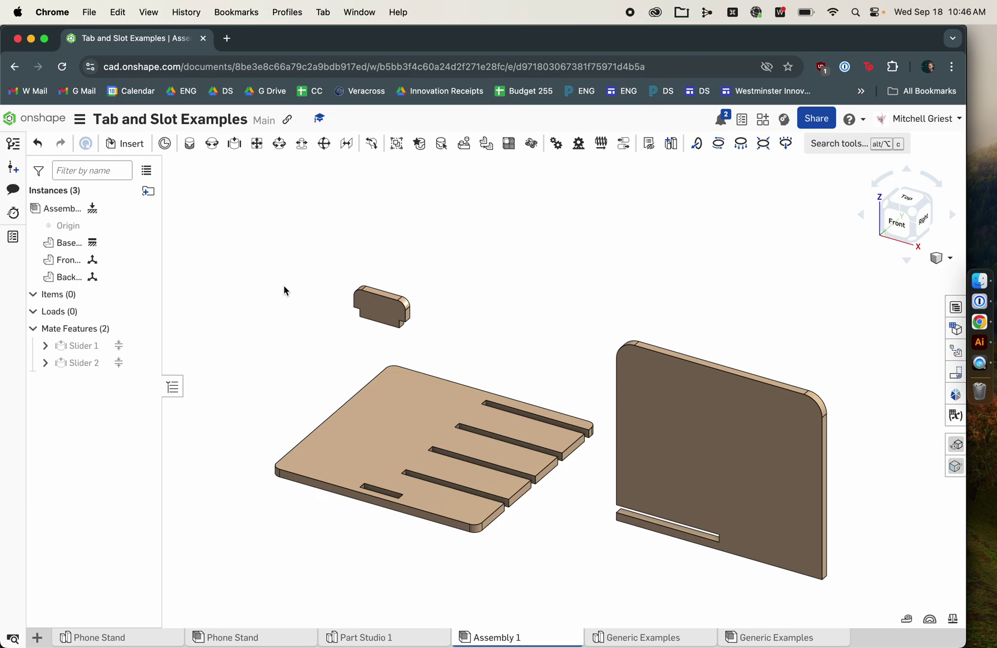
Open Part Studio 1 and hide every part except Base
{"action": "left_click", "coordinate": [367, 641]}
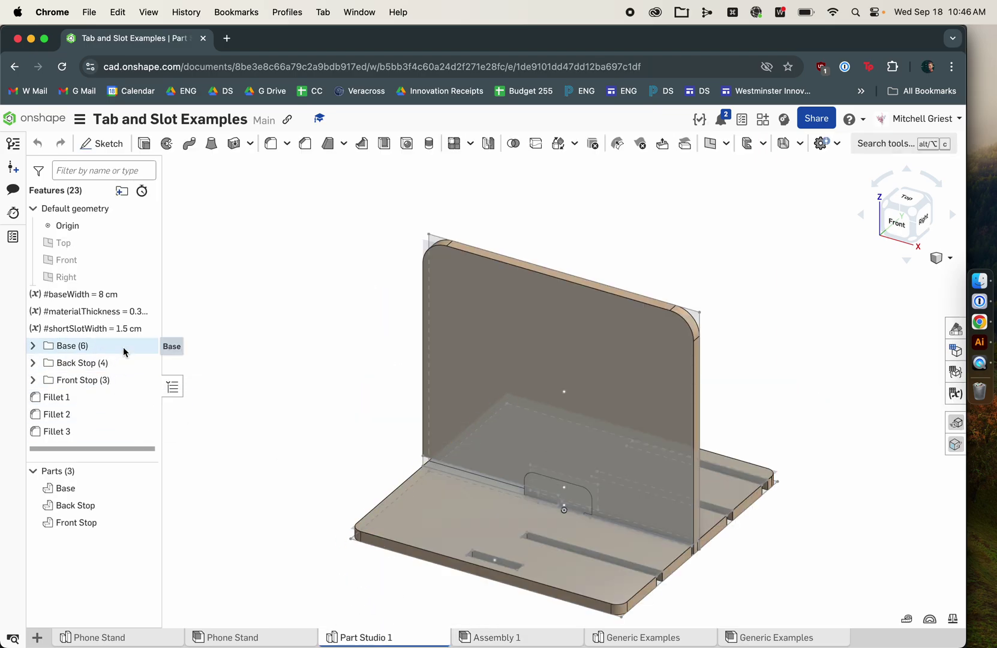
{"action": "left_click", "coordinate": [145, 470]}
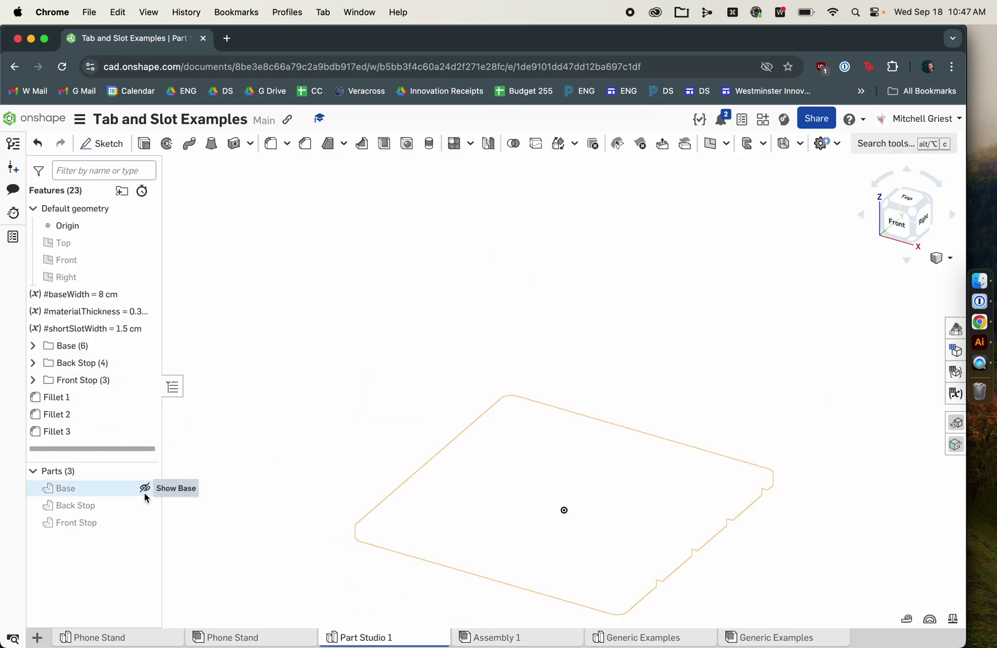
{"action": "left_click", "coordinate": [146, 489]}
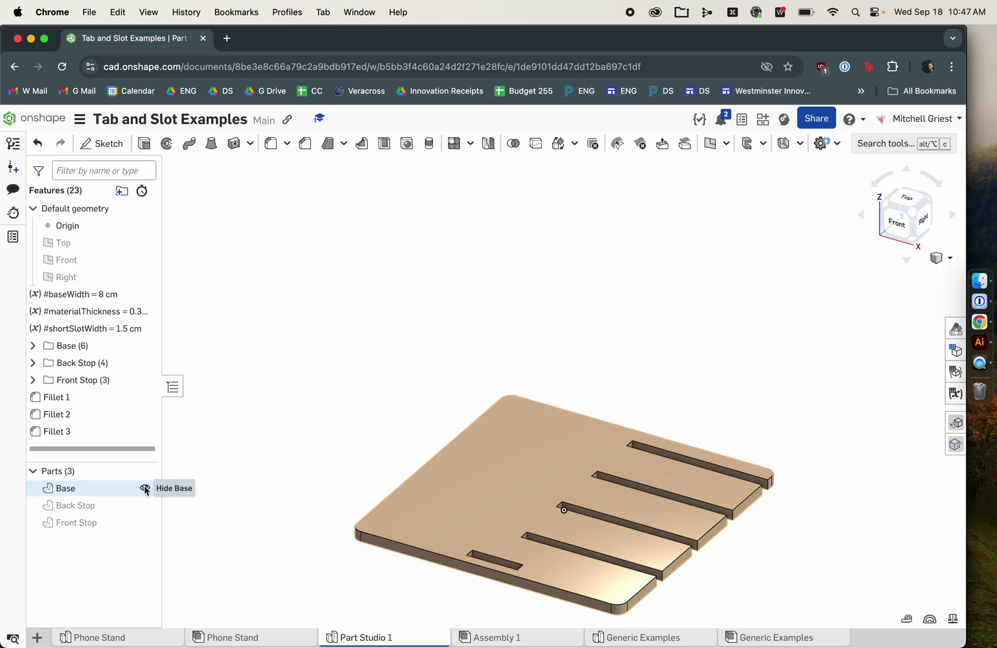
Export the top face of the Base part as a Release 14 DXF download
{"action": "left_click", "coordinate": [439, 504]}
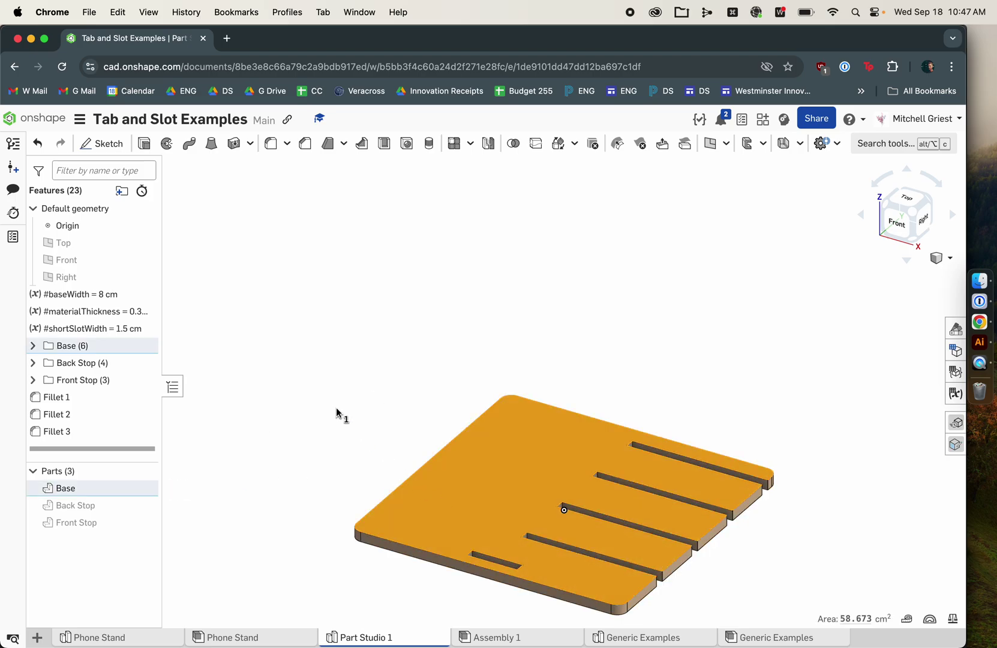
{"action": "left_click", "coordinate": [907, 196]}
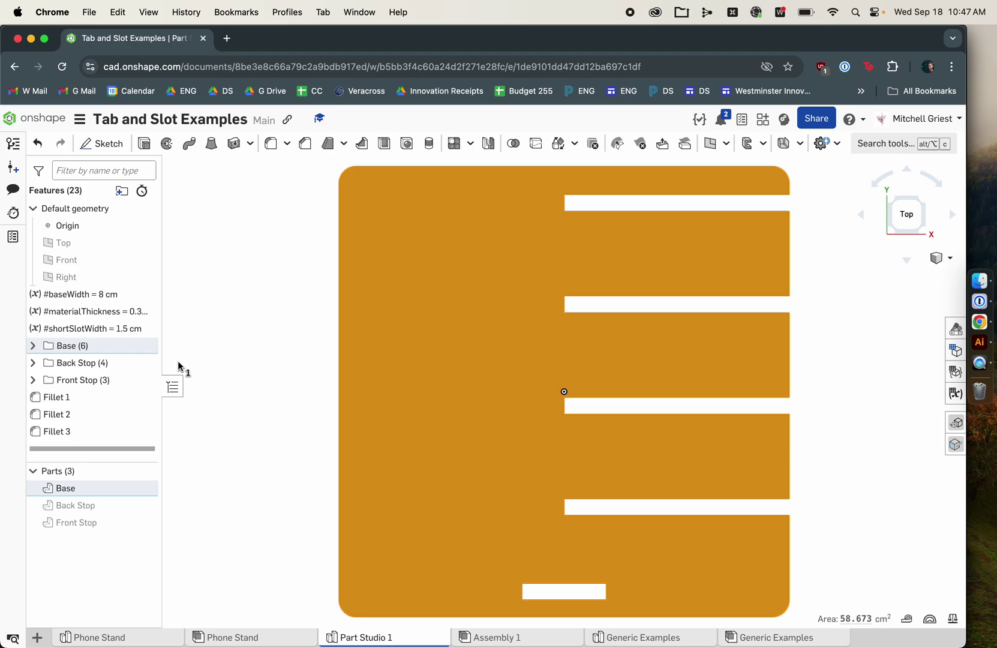
{"action": "key", "text": "shift+7"}
{"action": "left_click", "coordinate": [811, 250]}
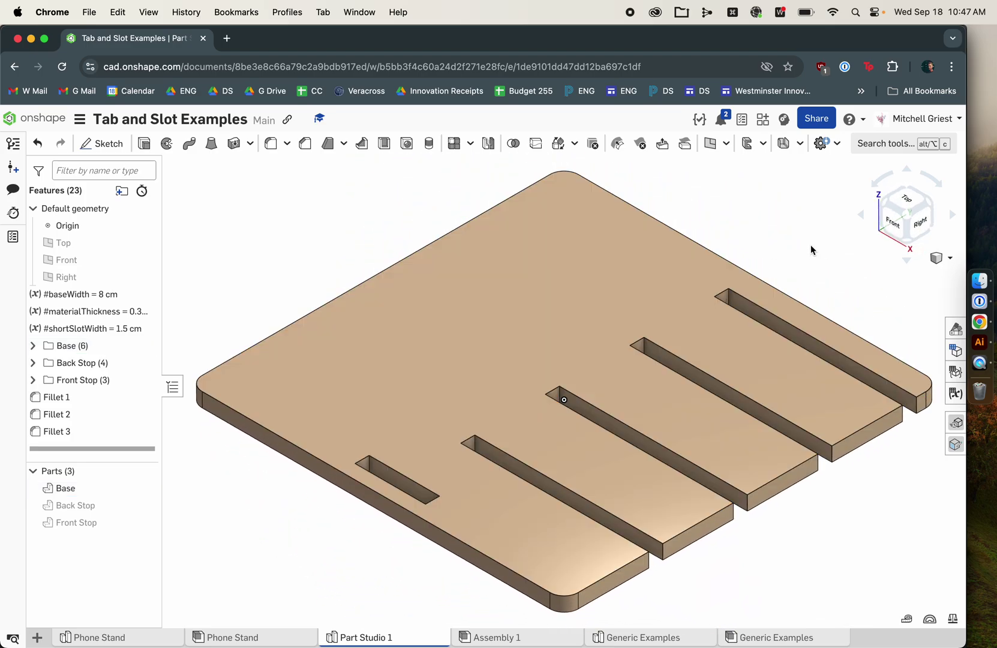
{"action": "scroll", "coordinate": [683, 318], "scroll_direction": "down", "scroll_amount": 4}
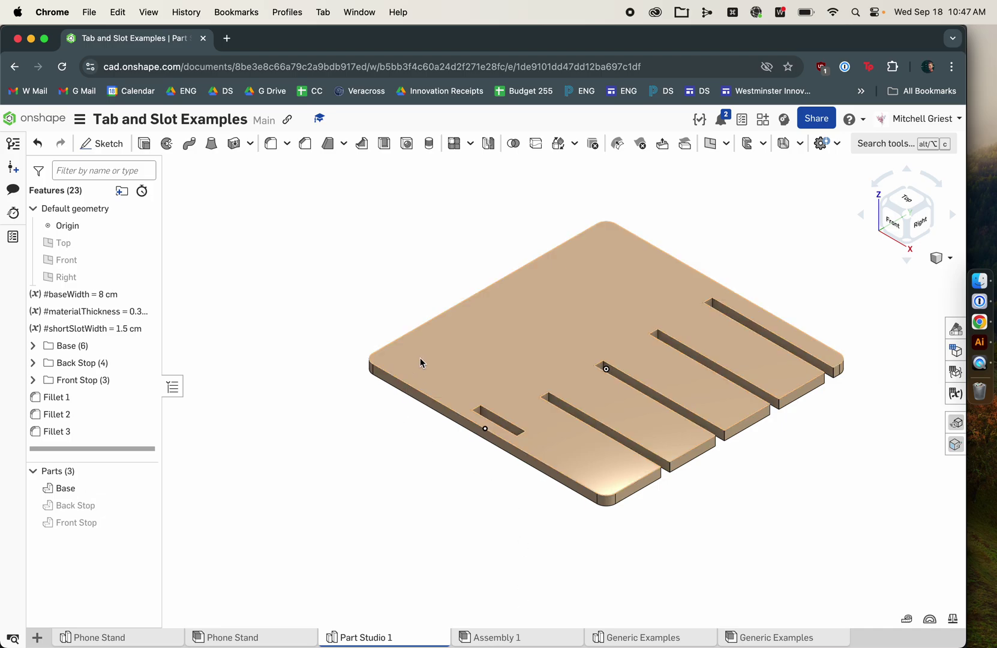
{"action": "left_click", "coordinate": [487, 344]}
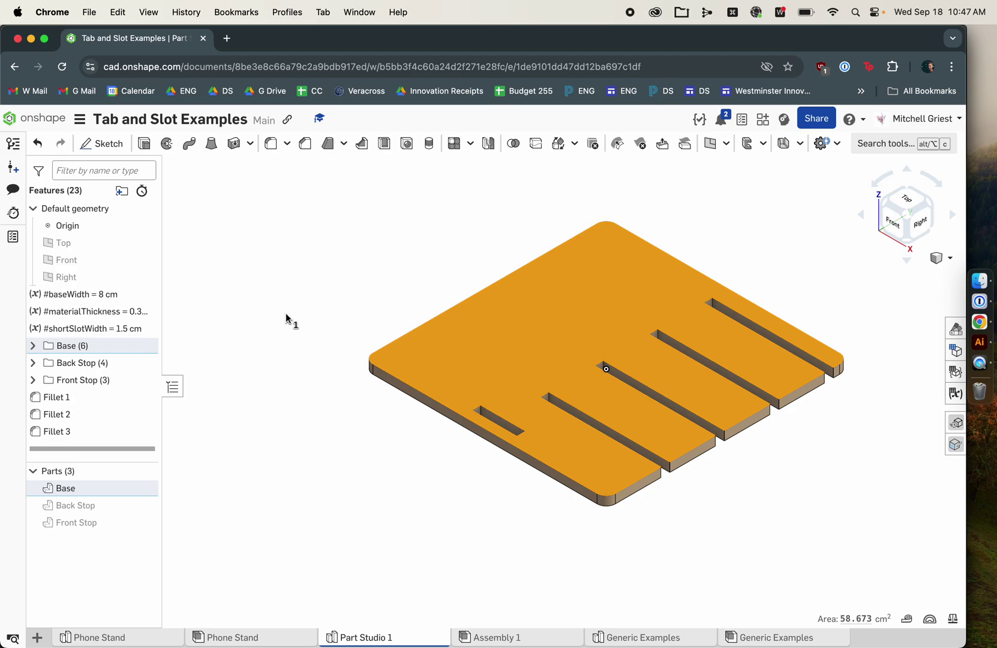
{"action": "left_click", "coordinate": [369, 333]}
{"action": "left_click", "coordinate": [475, 363]}
{"action": "right_click", "coordinate": [474, 363]}
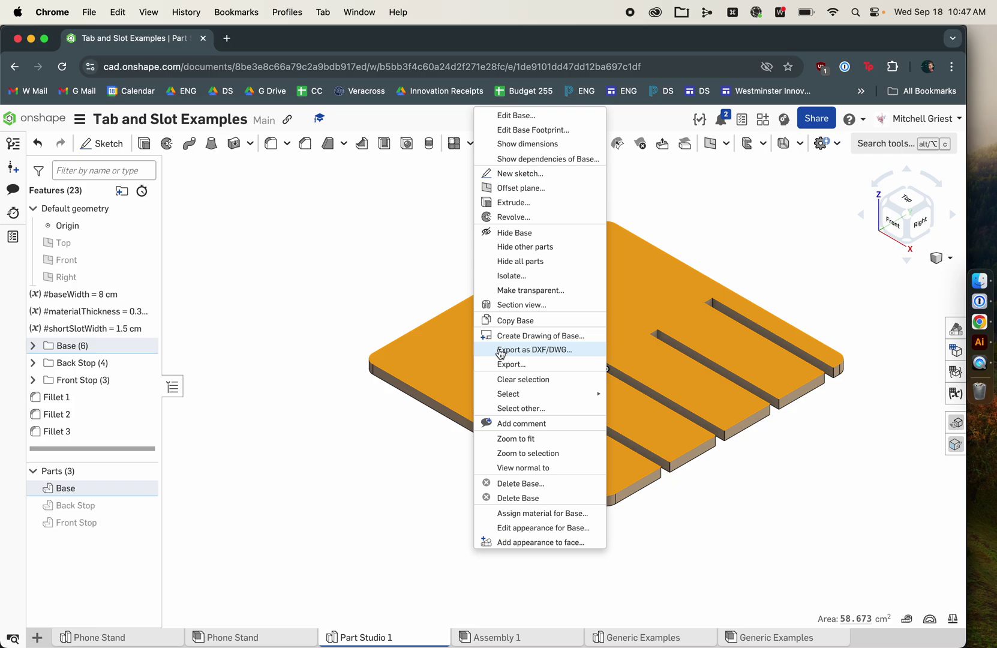
{"action": "left_click", "coordinate": [500, 351]}
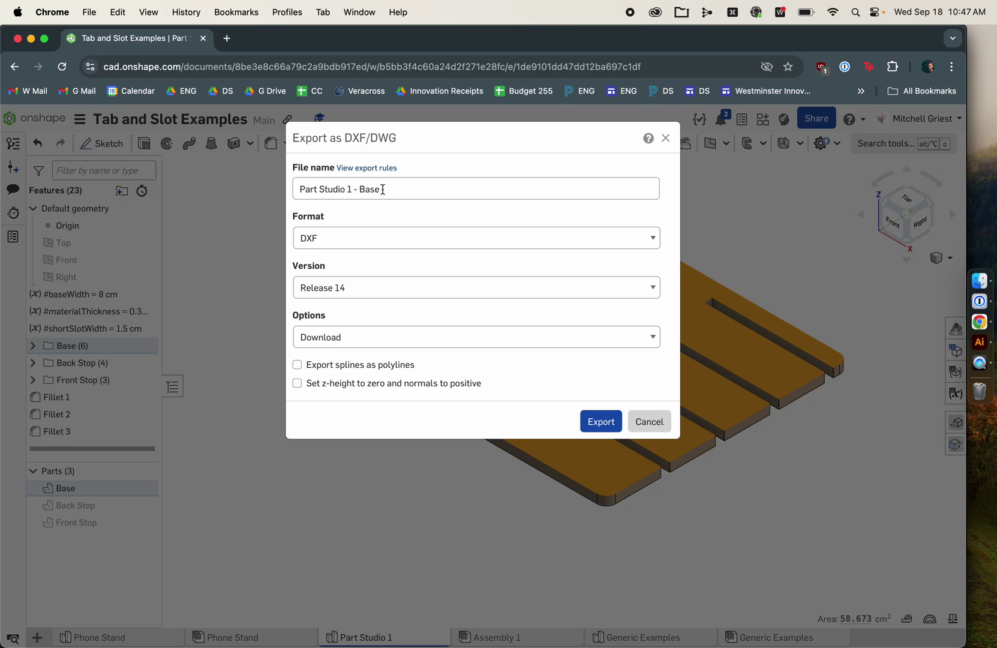
{"action": "left_click", "coordinate": [598, 419]}
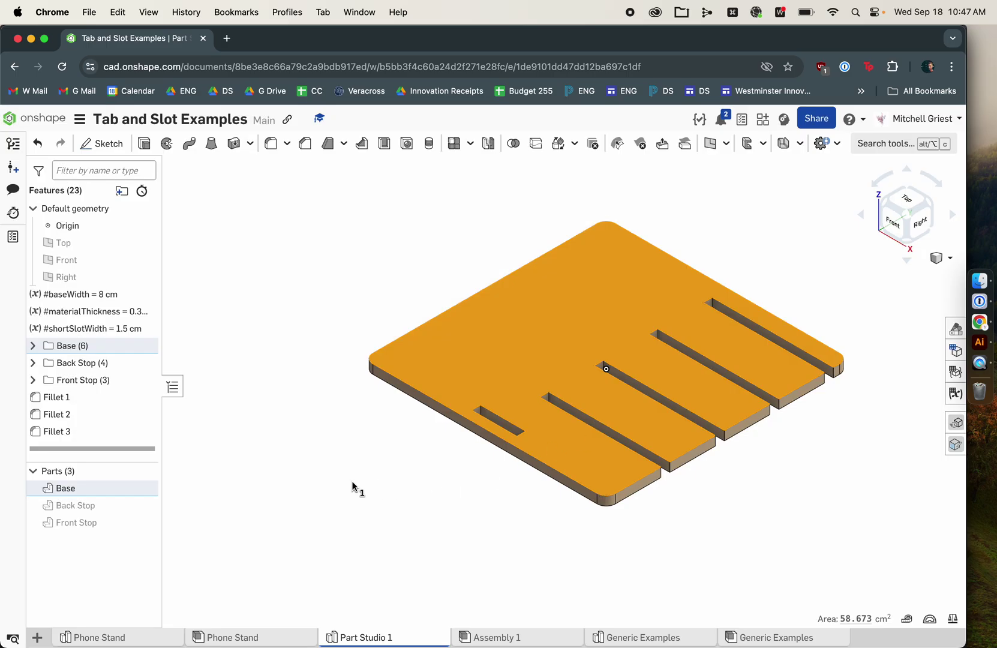
{"action": "left_click", "coordinate": [339, 494]}
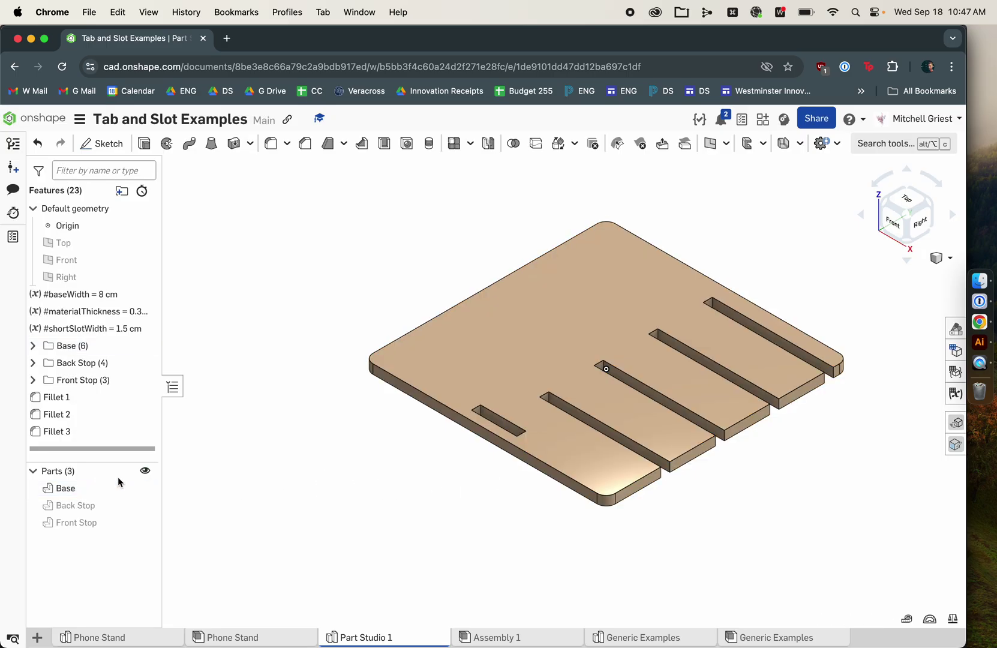
Show only the Back Stop part and export its large front face as a Release 14 DXF download
{"action": "left_click", "coordinate": [145, 488]}
{"action": "left_click", "coordinate": [145, 505]}
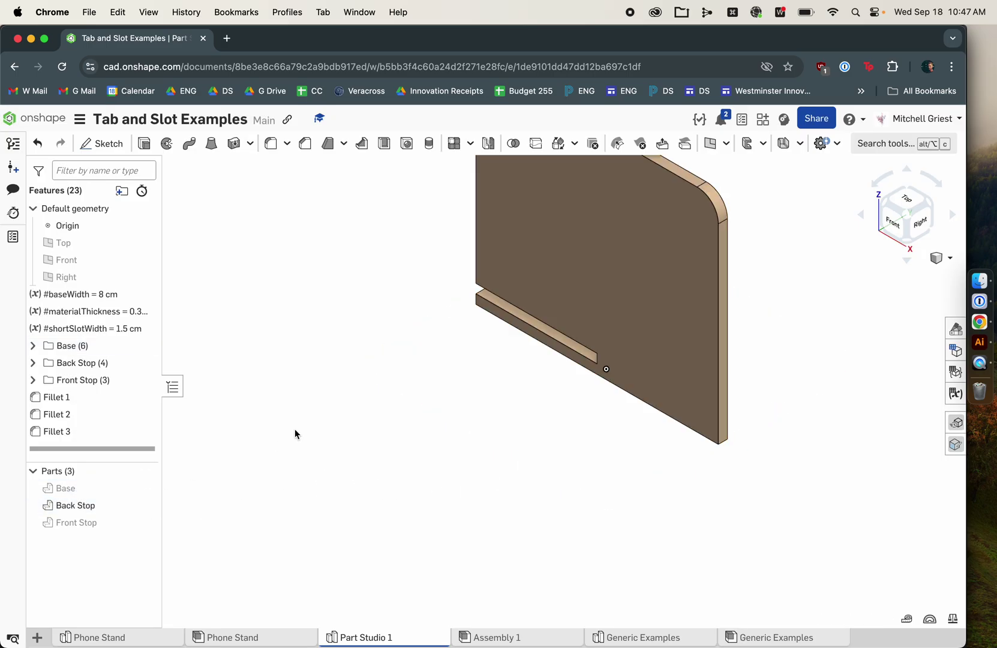
{"action": "left_click", "coordinate": [911, 219]}
{"action": "left_click", "coordinate": [567, 292]}
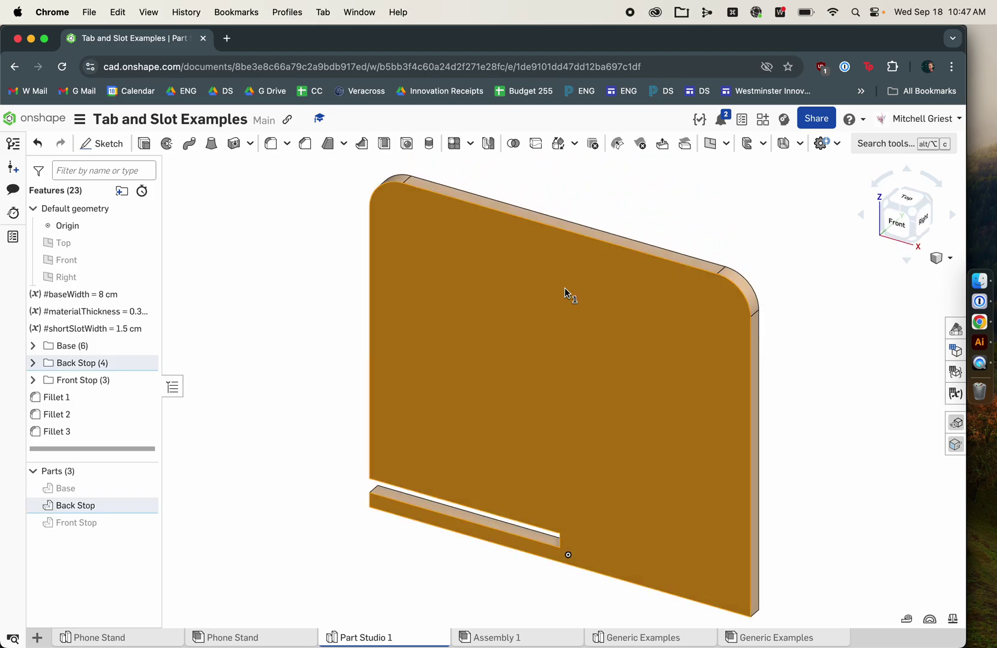
{"action": "right_click", "coordinate": [489, 373]}
{"action": "left_click", "coordinate": [527, 348]}
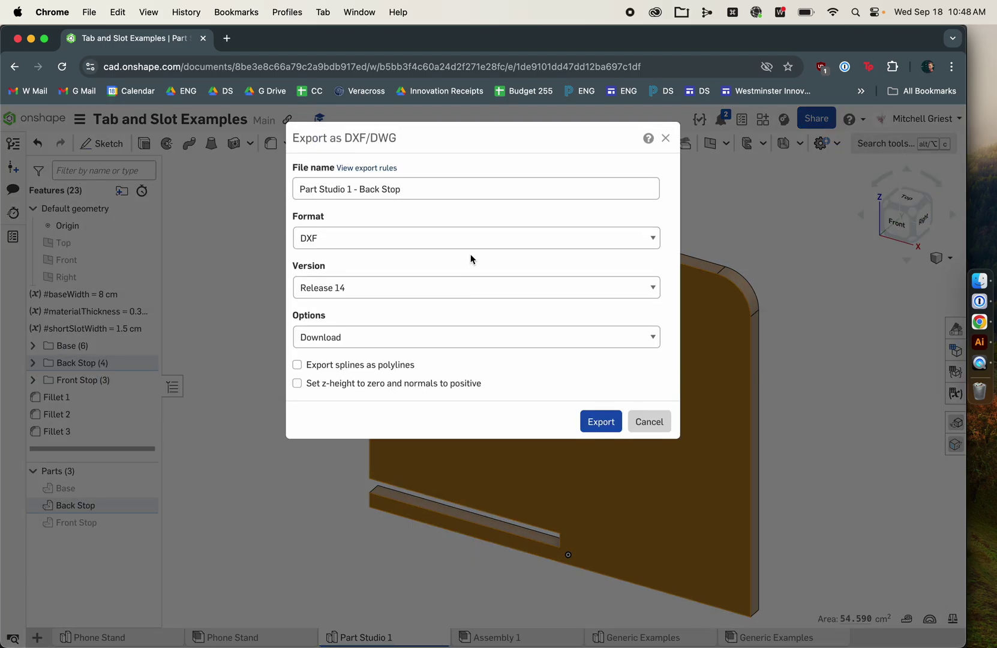
{"action": "left_click", "coordinate": [598, 421]}
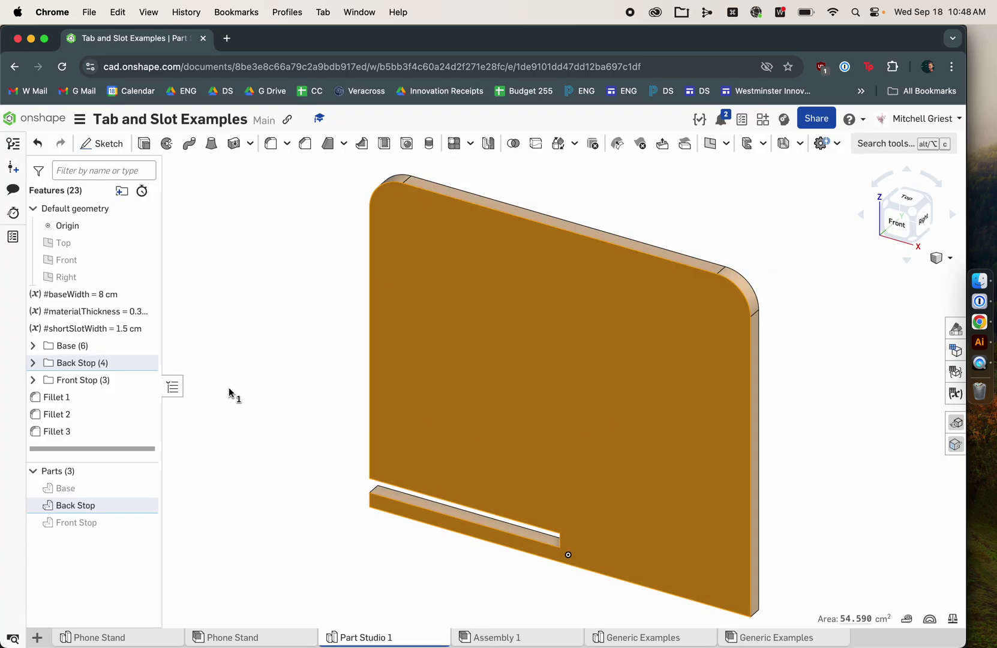
{"action": "left_click", "coordinate": [248, 398]}
Show only the Front Stop part and export its front face as a Release 14 DXF download
{"action": "left_click", "coordinate": [145, 505]}
{"action": "left_click", "coordinate": [144, 522]}
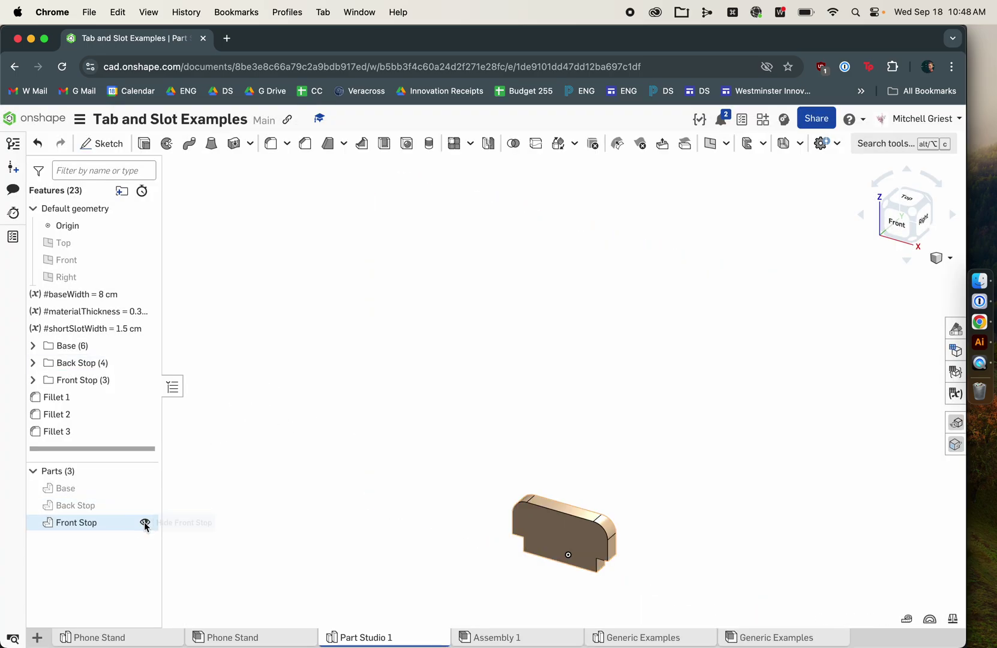
{"action": "left_click", "coordinate": [549, 541]}
{"action": "right_click", "coordinate": [551, 542]}
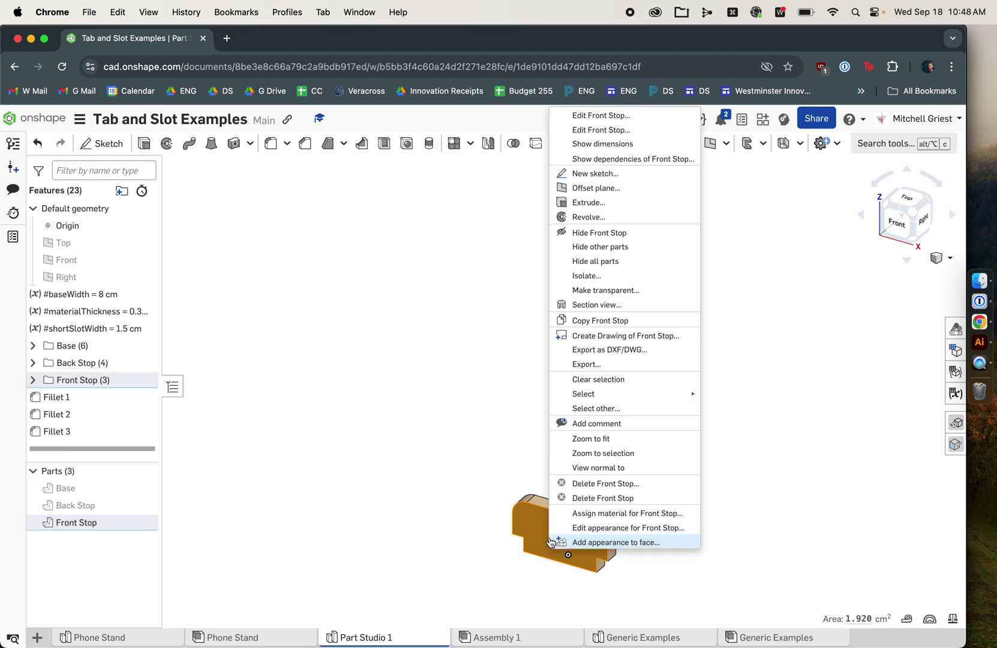
{"action": "left_click", "coordinate": [624, 349]}
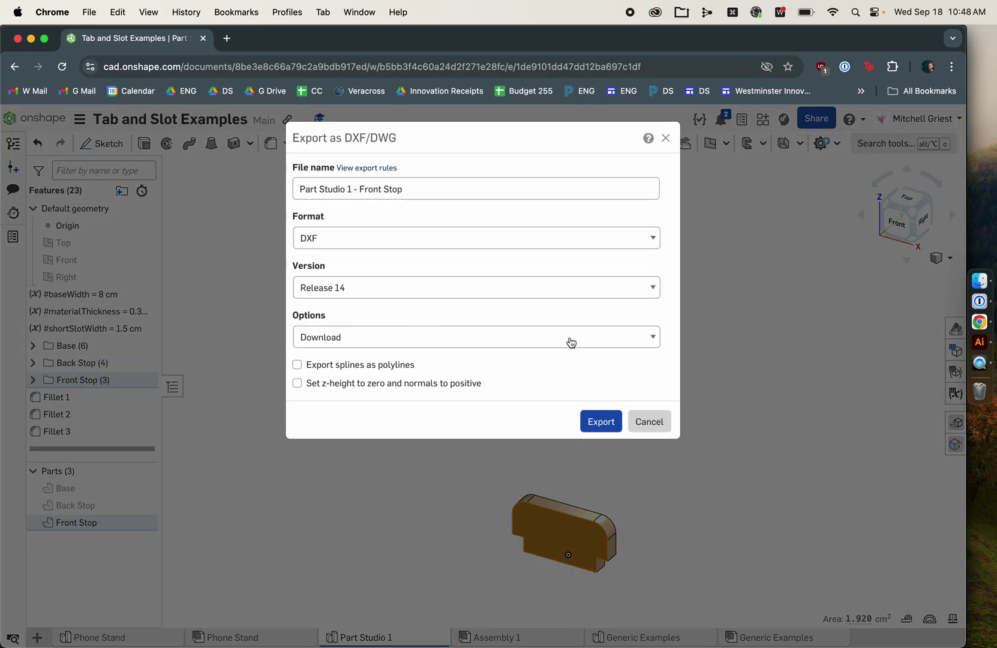
{"action": "left_click", "coordinate": [591, 423]}
{"action": "left_click", "coordinate": [574, 371]}
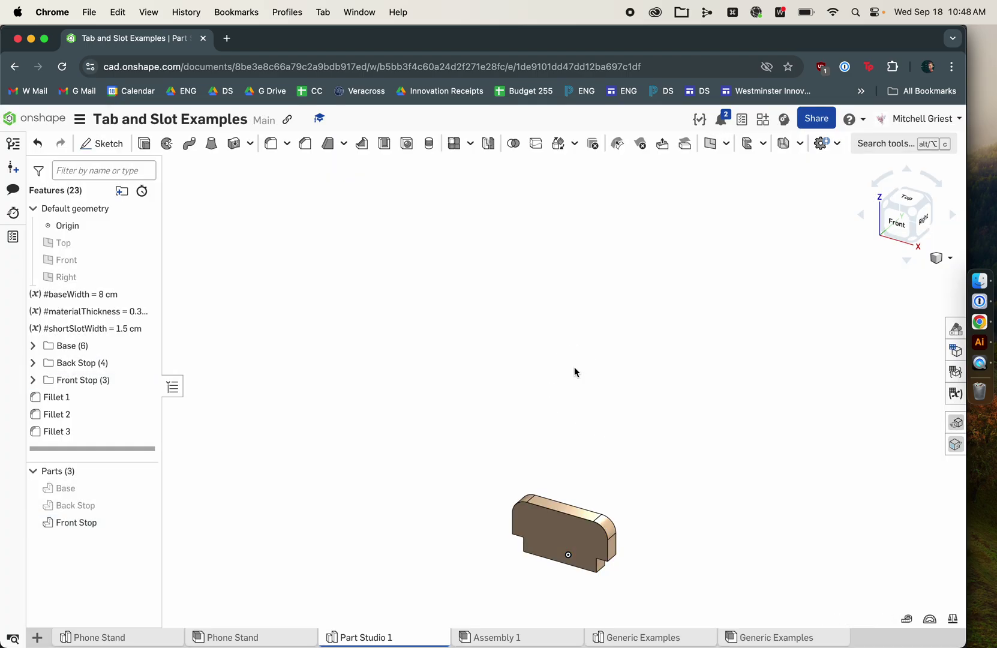
Switch to Adobe Illustrator and create a new document 20 cm wide and 20 cm high, with centimeters as the unit
{"action": "left_click", "coordinate": [979, 342]}
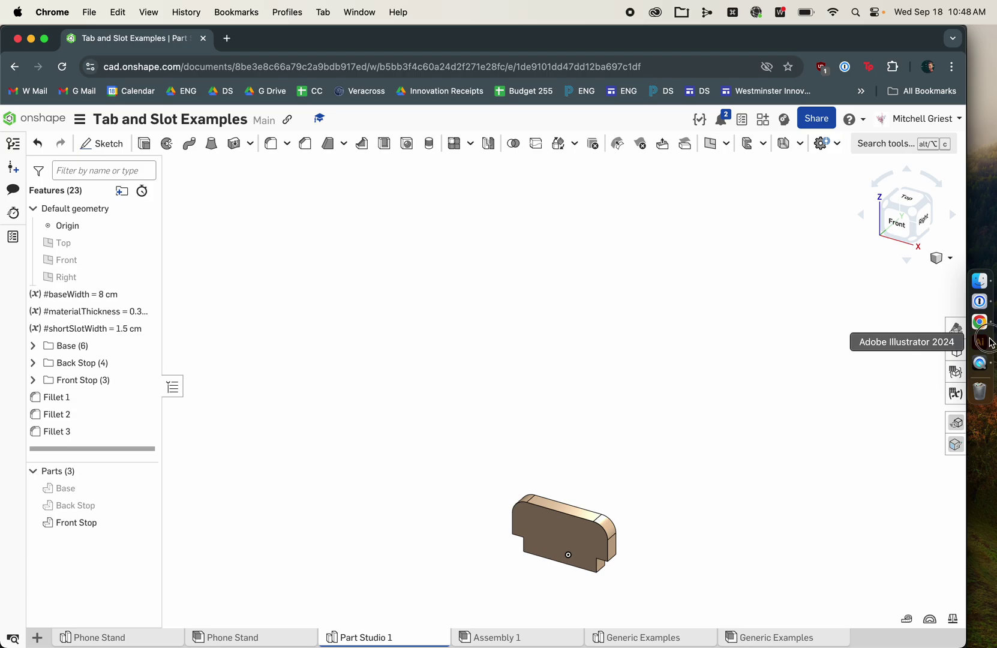
{"action": "left_click", "coordinate": [41, 126]}
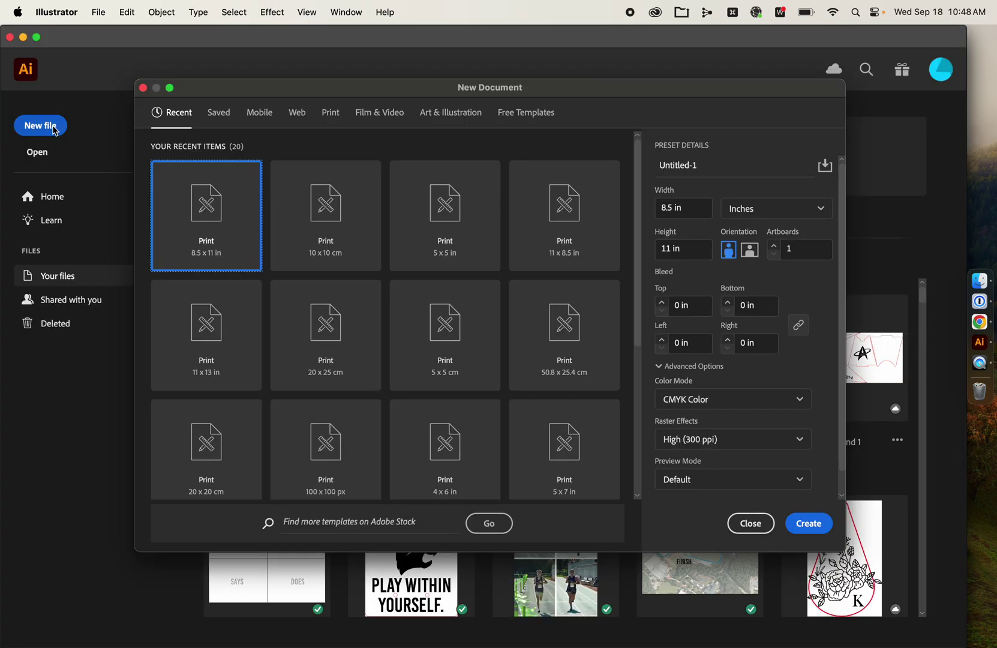
{"action": "left_click", "coordinate": [765, 211]}
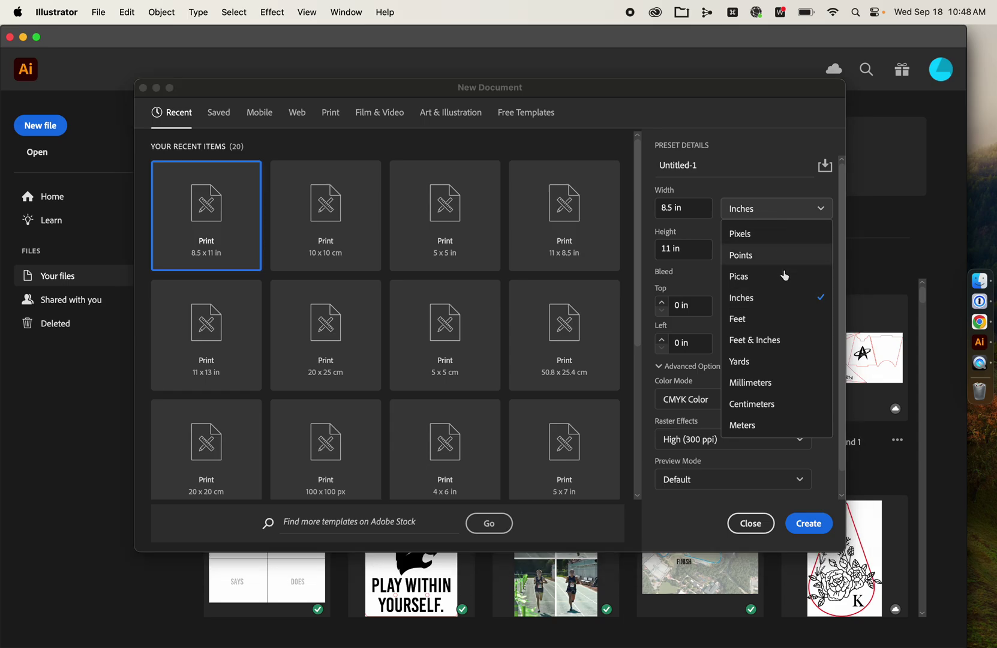
{"action": "left_click", "coordinate": [773, 403]}
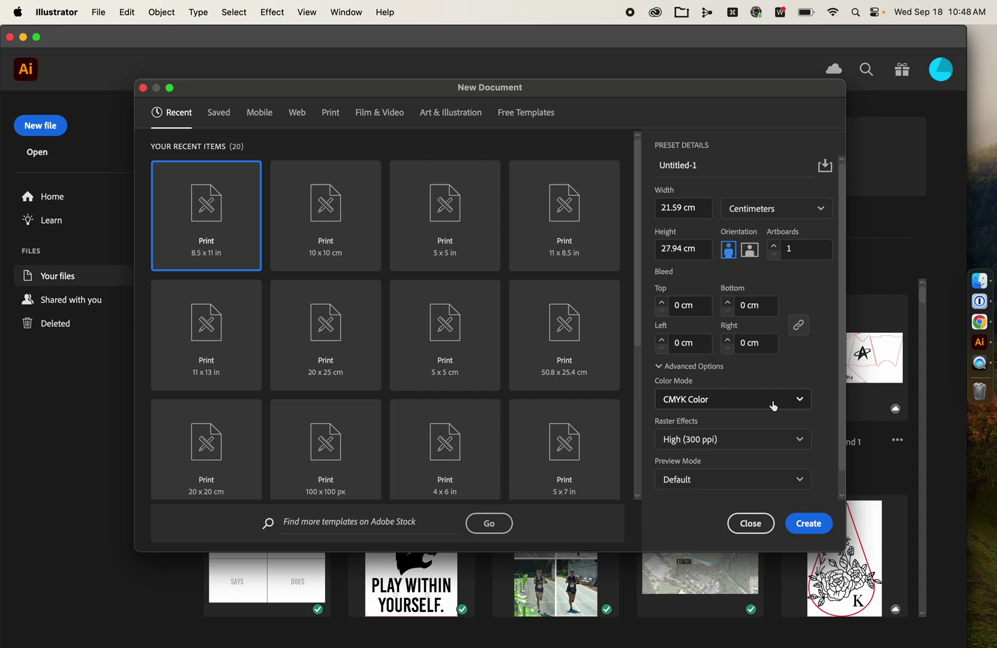
{"action": "left_click", "coordinate": [657, 208]}
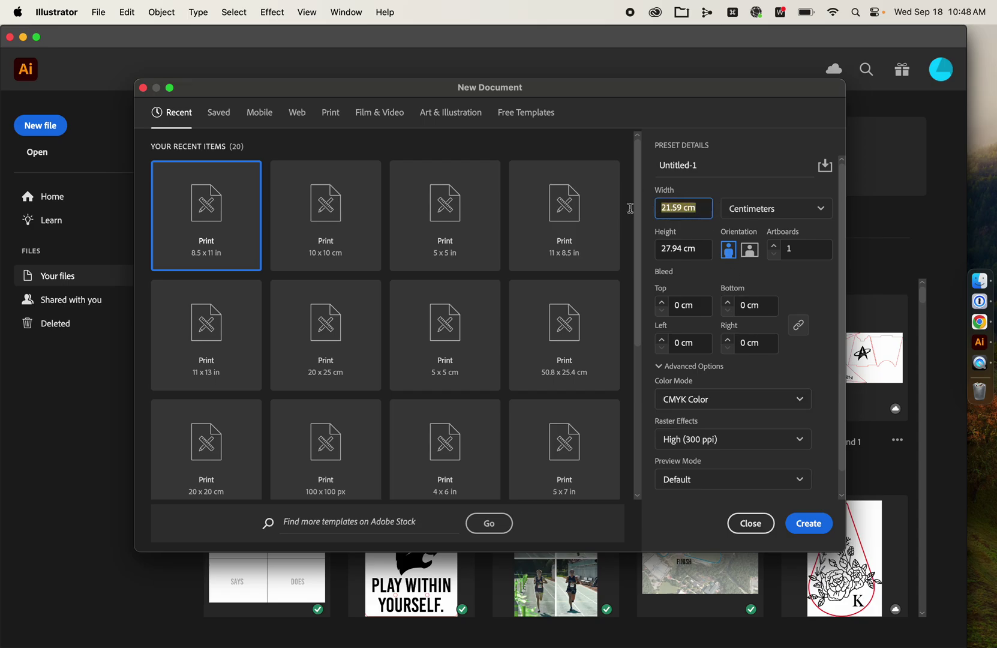
{"action": "type", "text": "20"}
{"action": "key", "text": "Tab"}
{"action": "type", "text": "2"}
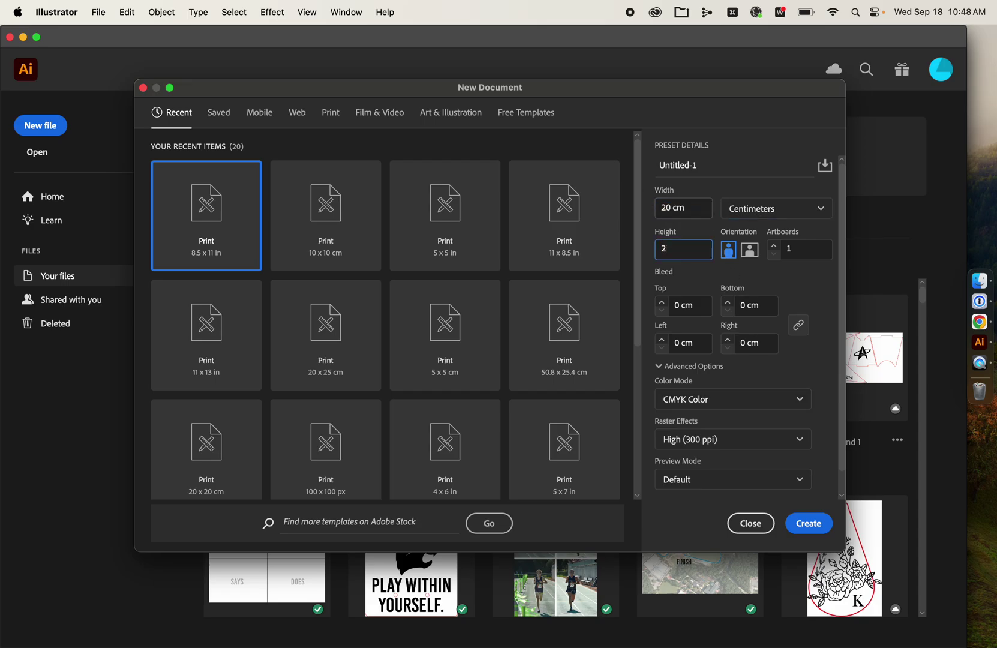
{"action": "type", "text": "0"}
{"action": "key", "text": "Tab"}
{"action": "left_click", "coordinate": [793, 525]}
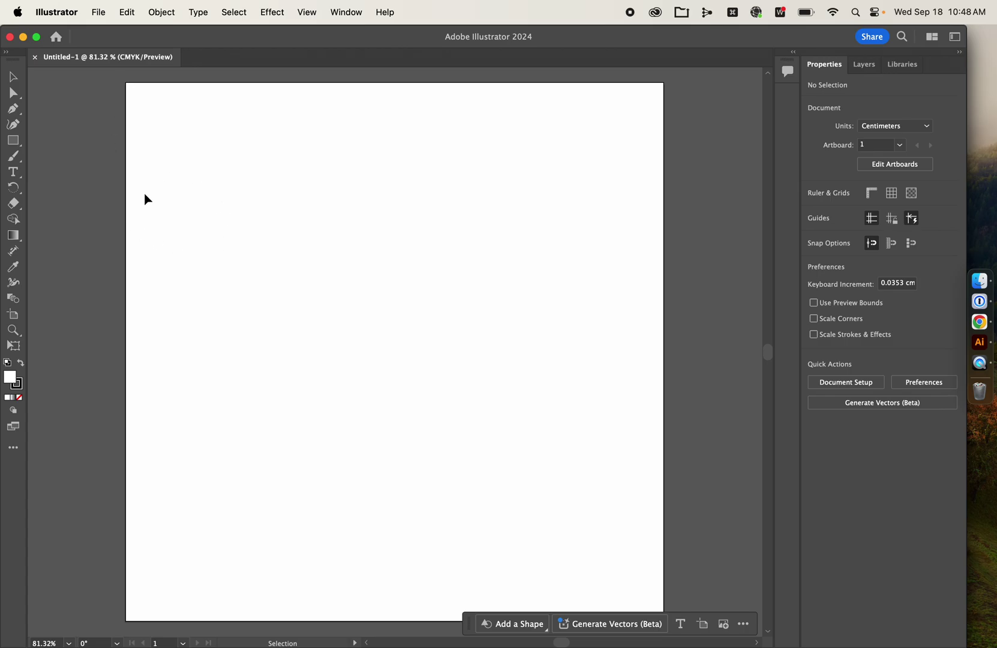
Load Part Studio 1 - Back Stop.dxf, Part Studio 1 - Base.dxf and Part Studio 1 - Front Stop.dxf from Downloads for placing
{"action": "left_click", "coordinate": [99, 12]}
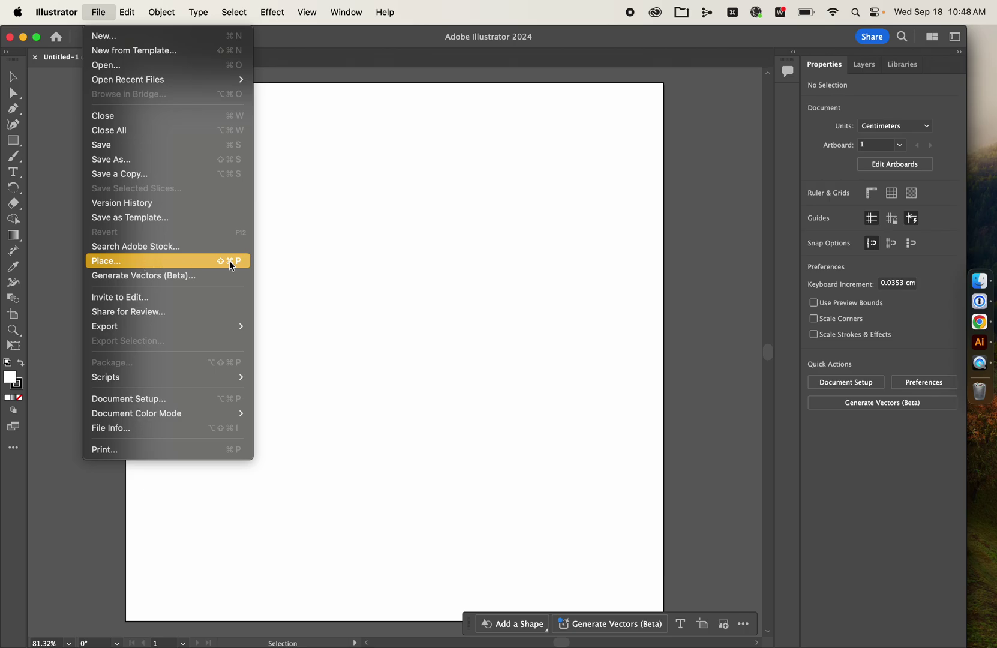
{"action": "left_click", "coordinate": [203, 261]}
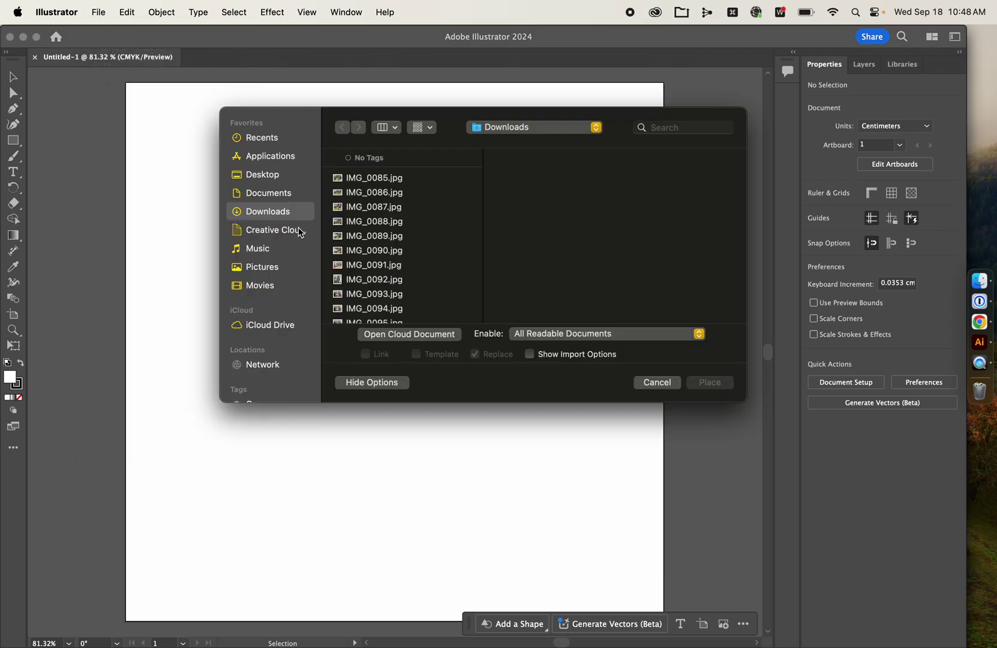
{"action": "scroll", "coordinate": [393, 233], "scroll_direction": "down", "scroll_amount": 20}
{"action": "scroll", "coordinate": [393, 232], "scroll_direction": "down", "scroll_amount": 10}
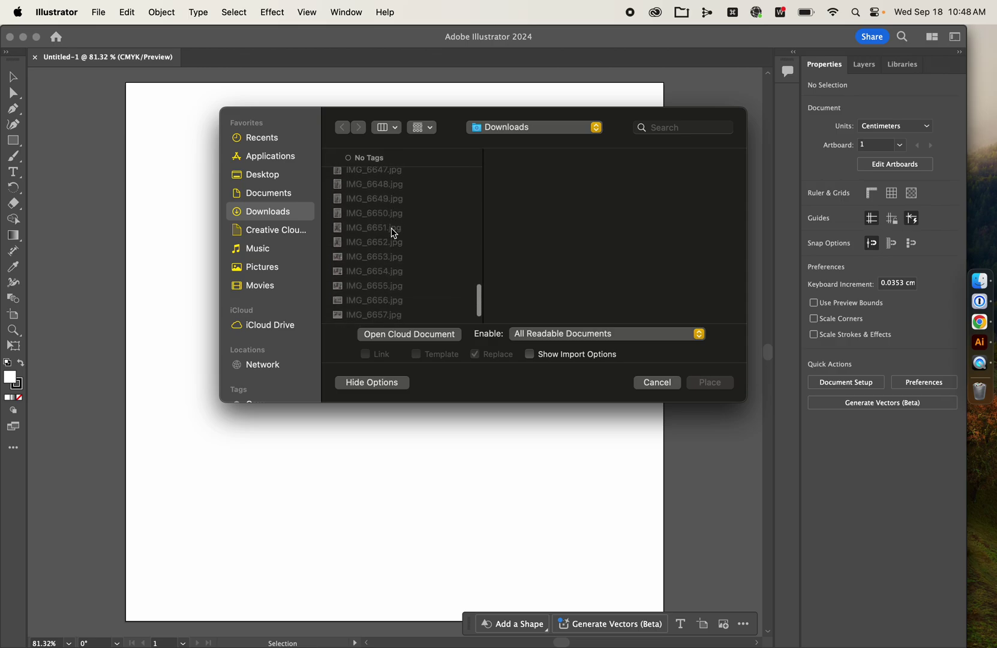
{"action": "left_click", "coordinate": [432, 281]}
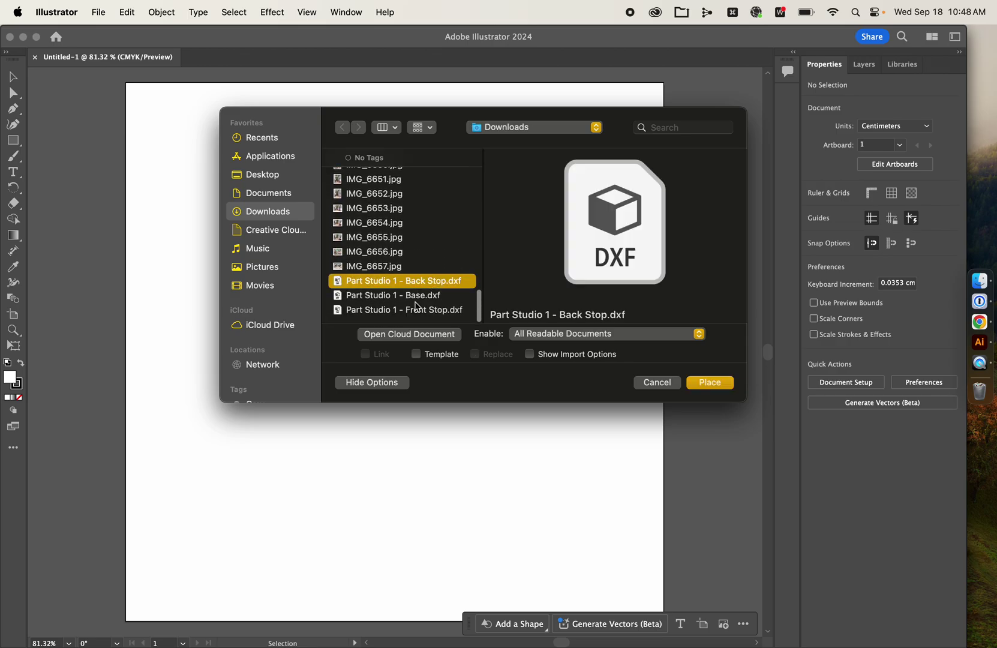
{"action": "left_click", "coordinate": [417, 307], "text": "shift"}
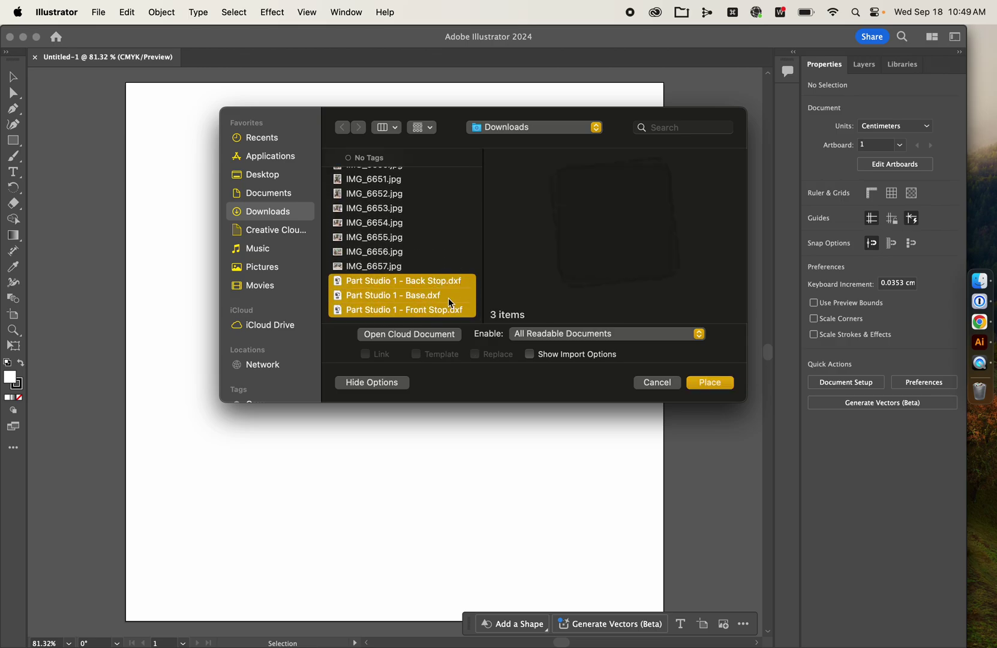
{"action": "left_click", "coordinate": [708, 382]}
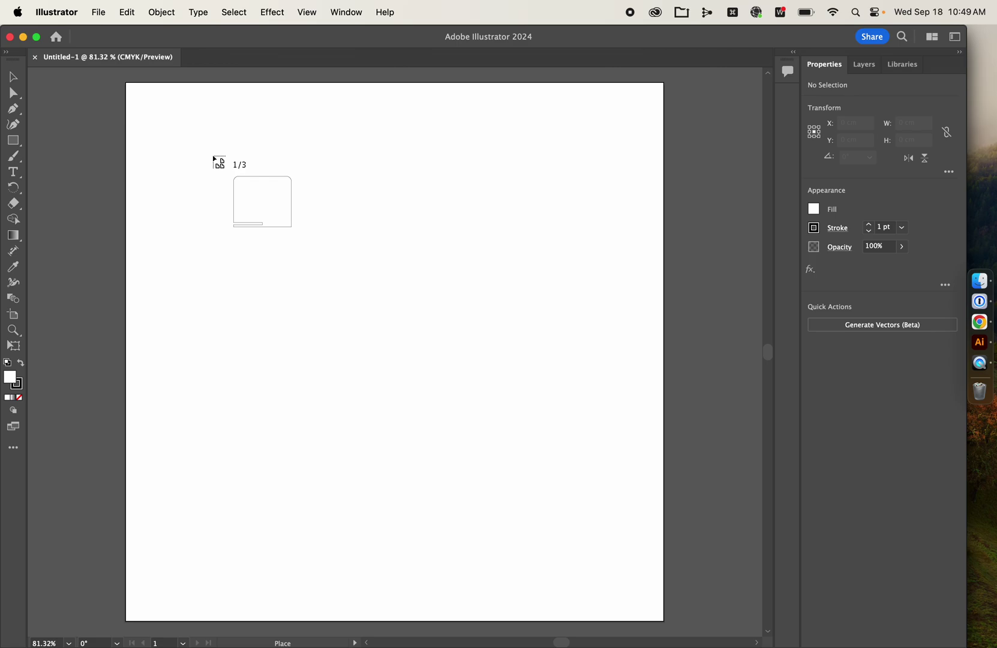
Place the back stop in the artboard's upper left, the base at its upper right, and the front stop below the back stop
{"action": "left_click", "coordinate": [170, 127]}
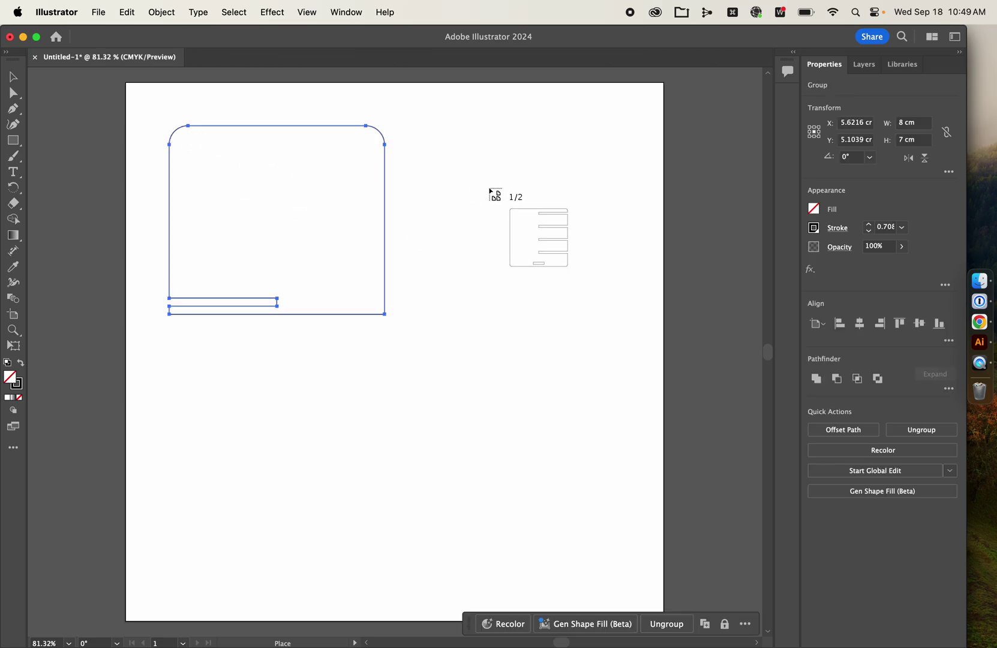
{"action": "left_click", "coordinate": [489, 159]}
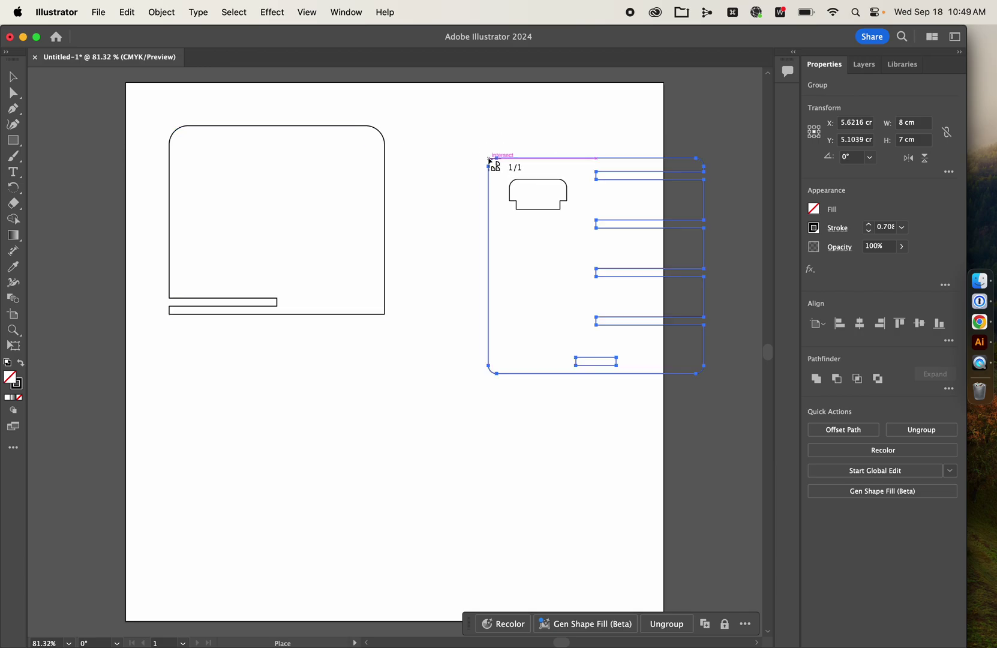
{"action": "left_click", "coordinate": [220, 409]}
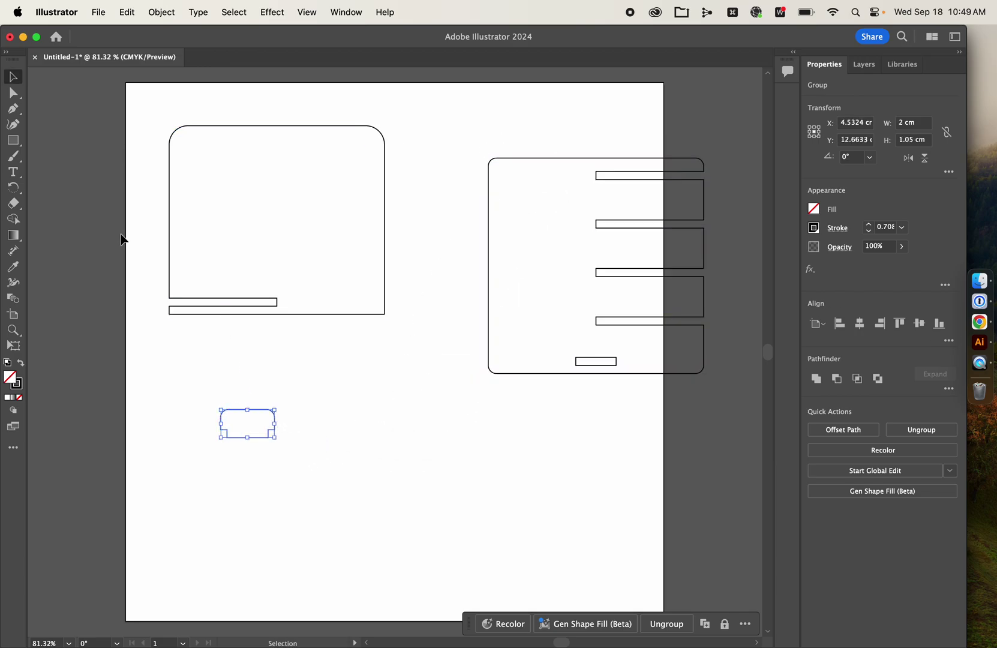
{"action": "left_click", "coordinate": [373, 397]}
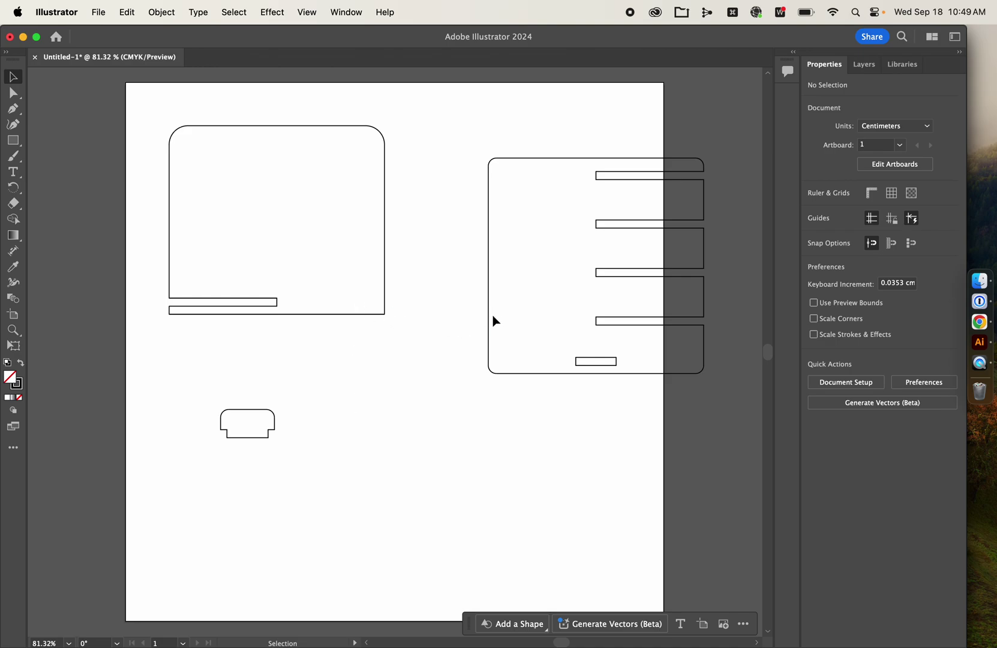
Move the base beside the back stop with their top edges aligned, and the front stop just under the back stop's lower right corner
{"action": "left_click_drag", "start_coordinate": [494, 295], "coordinate": [394, 264]}
{"action": "left_click", "coordinate": [326, 417]}
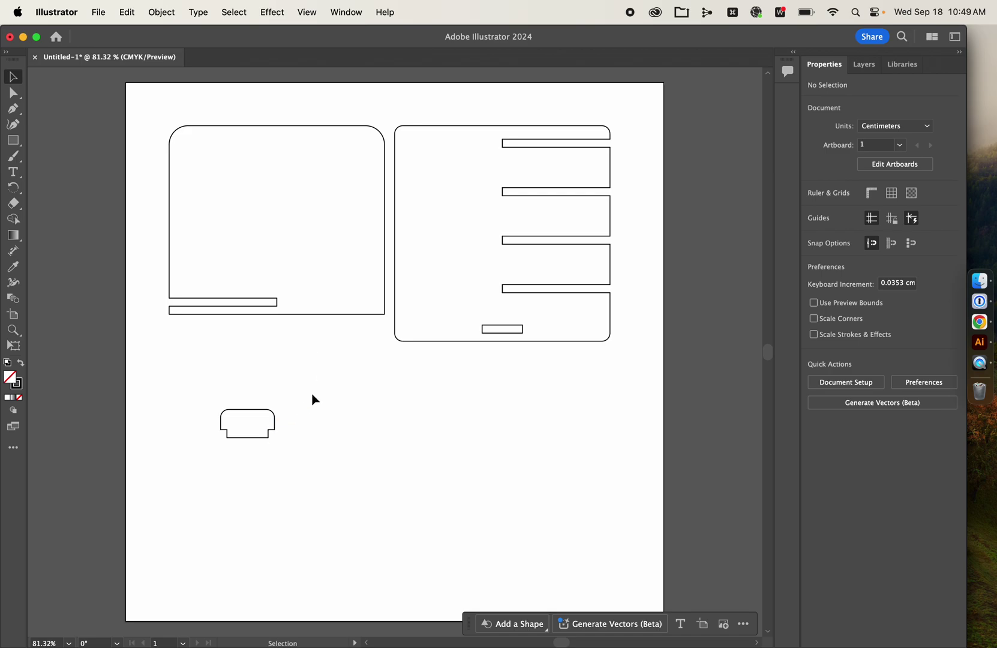
{"action": "left_click_drag", "start_coordinate": [320, 252], "coordinate": [285, 220]}
{"action": "left_click_drag", "start_coordinate": [276, 417], "coordinate": [385, 319]}
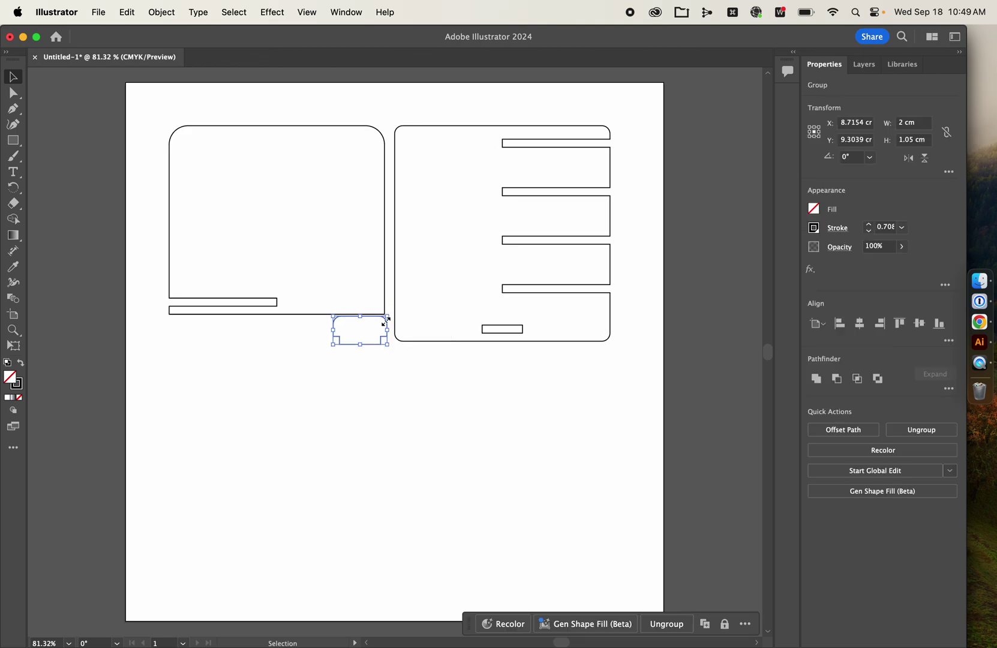
Nudge the base and the front stop to the left, leaving only a narrow gap between the base and the other two parts
{"action": "left_click", "coordinate": [411, 340]}
{"action": "key", "text": "Left"}
{"action": "key", "text": "Left"}
{"action": "key", "text": "Left"}
{"action": "key", "text": "Left"}
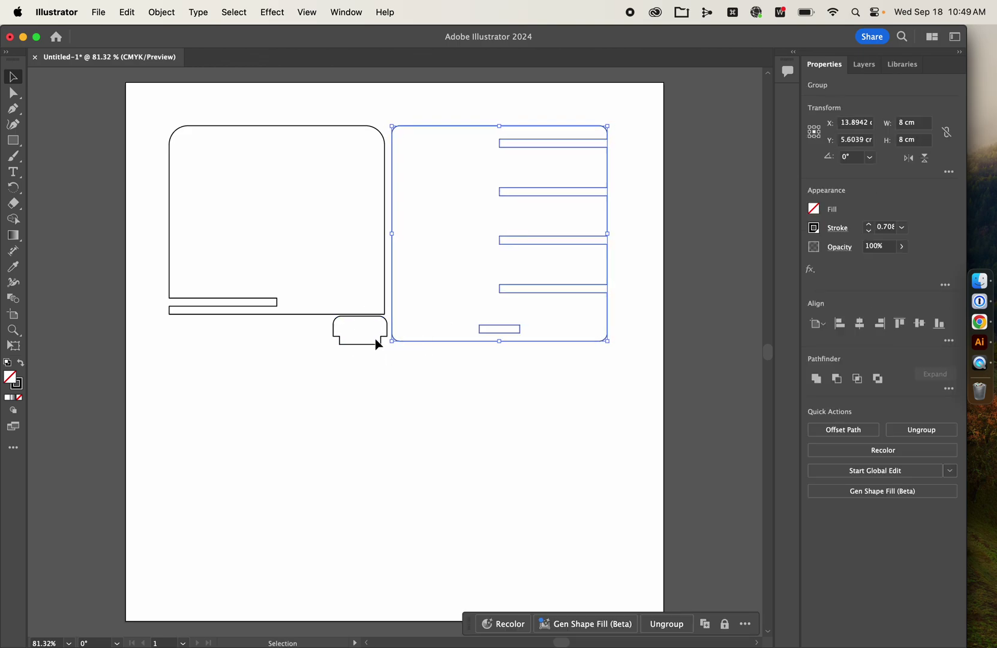
{"action": "left_click", "coordinate": [375, 345]}
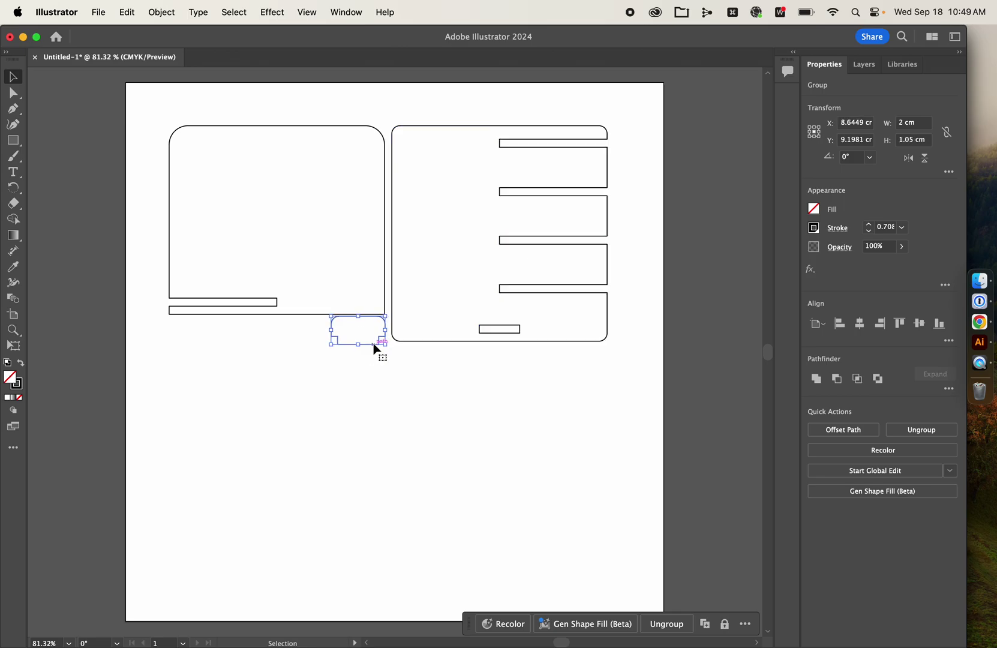
{"action": "left_click", "coordinate": [404, 324]}
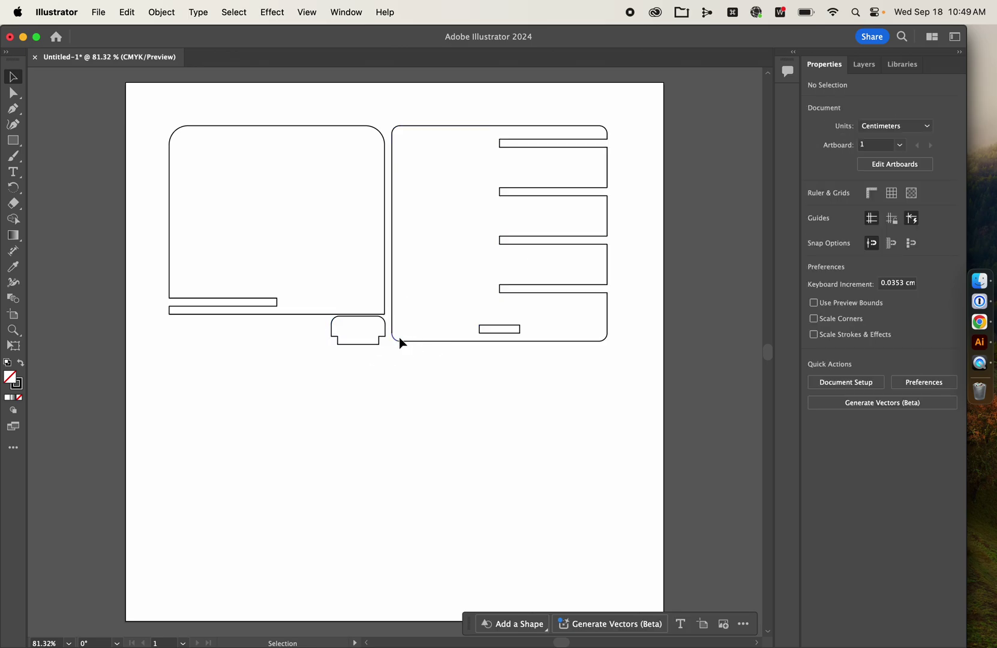
{"action": "left_click", "coordinate": [400, 343]}
{"action": "key", "text": "Left"}
{"action": "key", "text": "Left"}
{"action": "key", "text": "Left"}
{"action": "key", "text": "Left"}
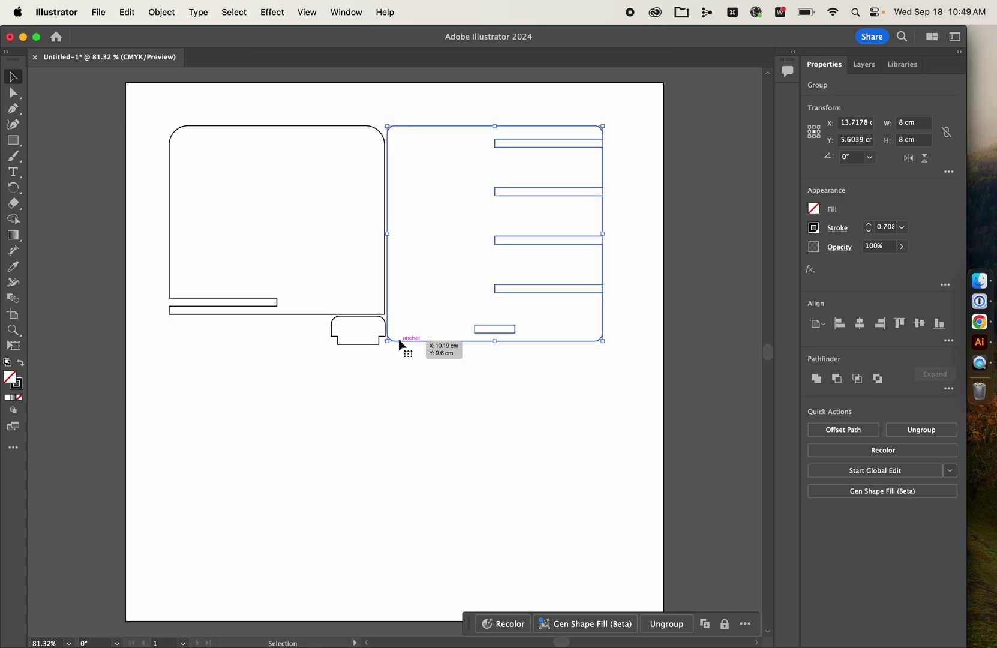
{"action": "left_click", "coordinate": [410, 441]}
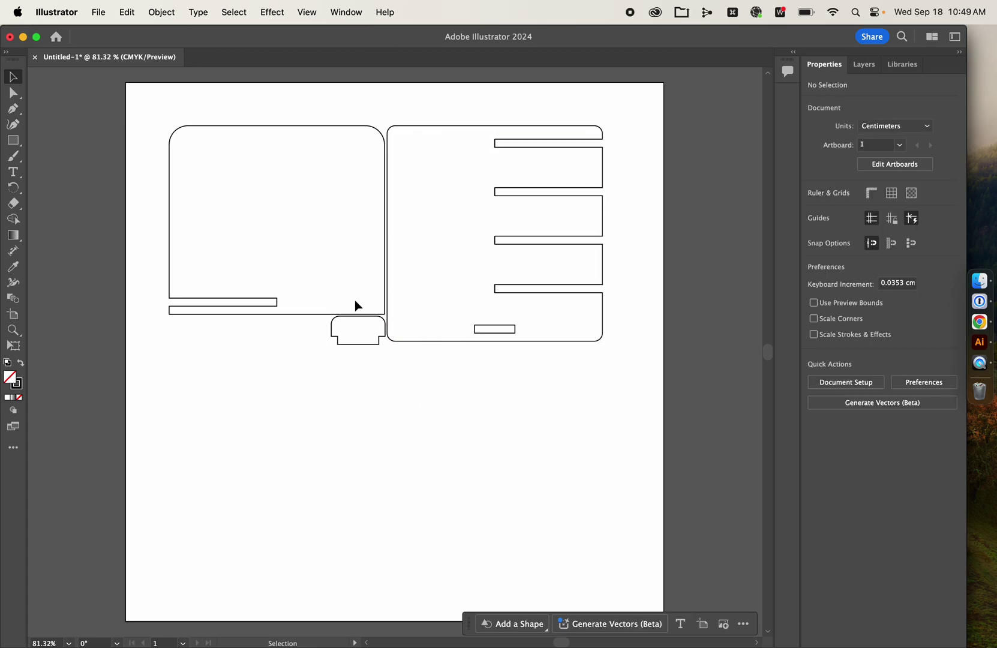
Fit the artboard to the artwork bounds and fit it in the window
{"action": "left_click", "coordinate": [159, 13]}
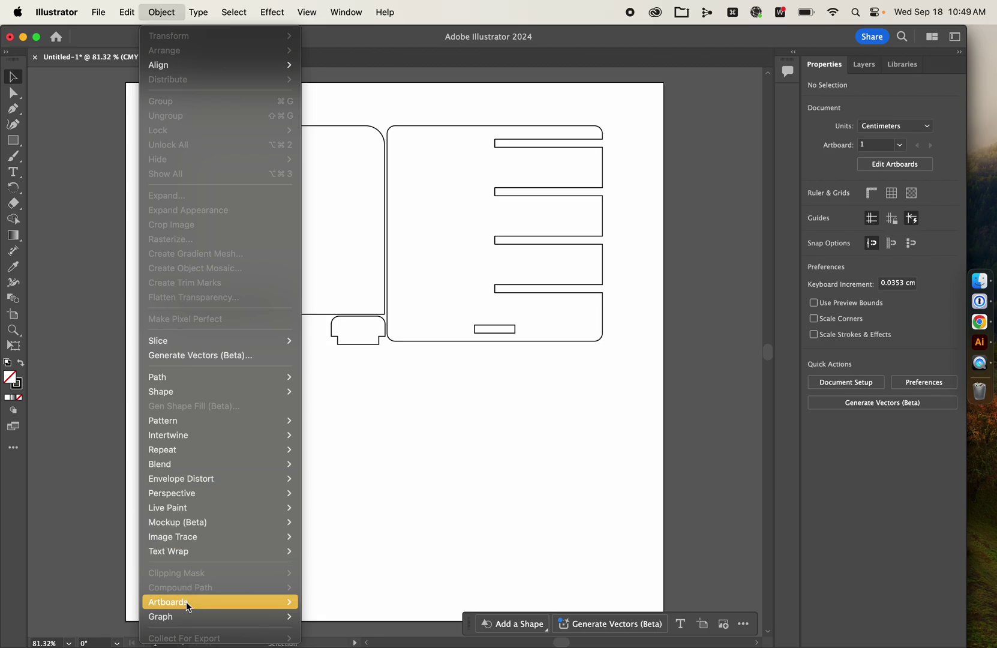
{"action": "mouse_move", "coordinate": [212, 603]}
{"action": "left_click", "coordinate": [356, 616]}
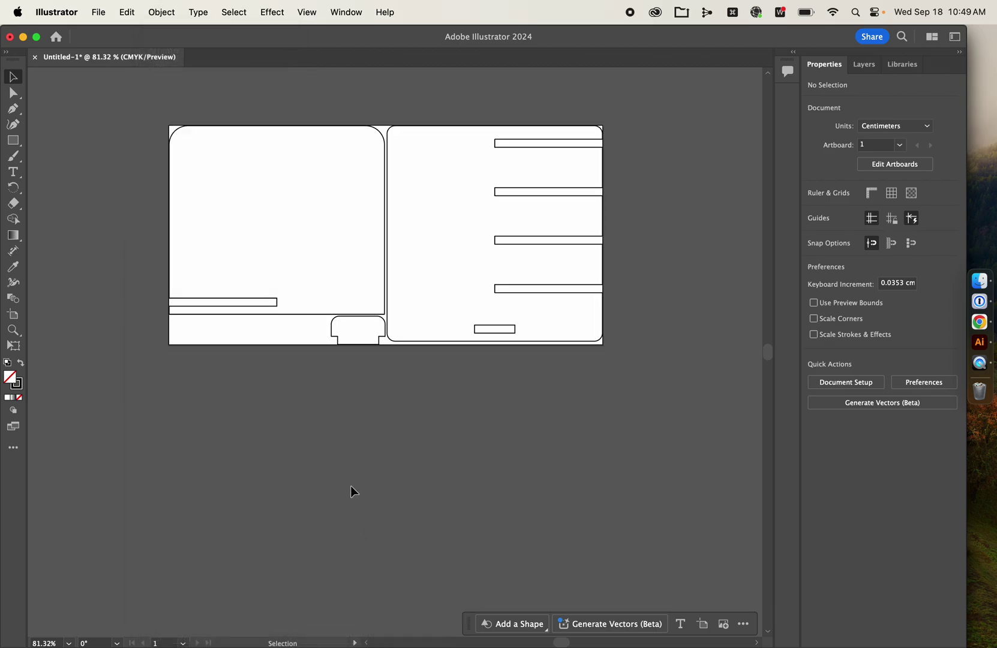
{"action": "key", "text": "super+0"}
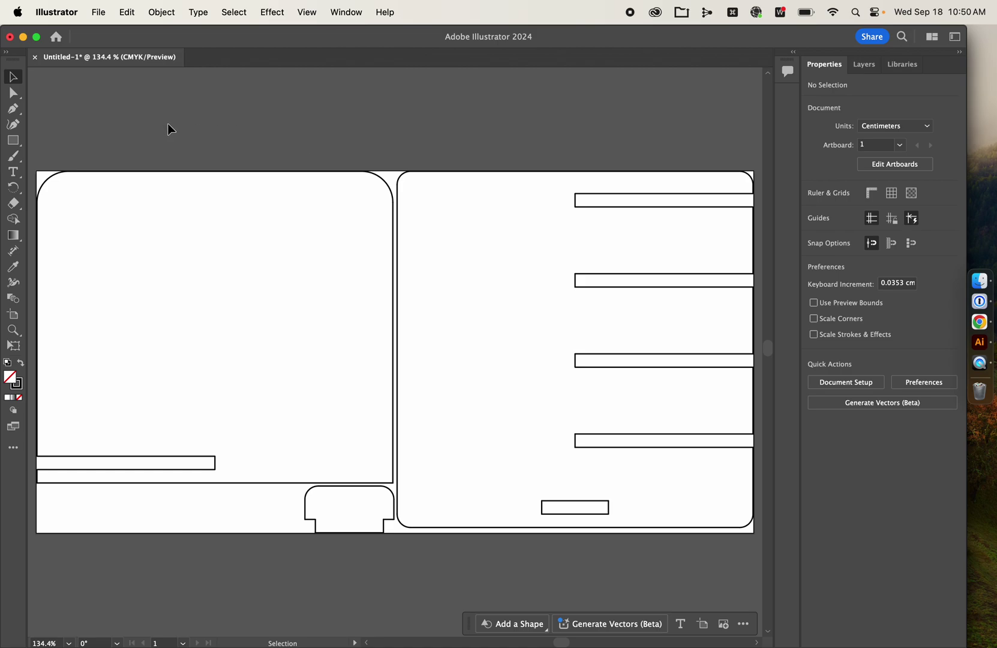
Turn the back stop, base and front stop outlines into closed shapes with the Shape Builder tool
{"action": "key", "text": "a"}
{"action": "key", "text": "super+a"}
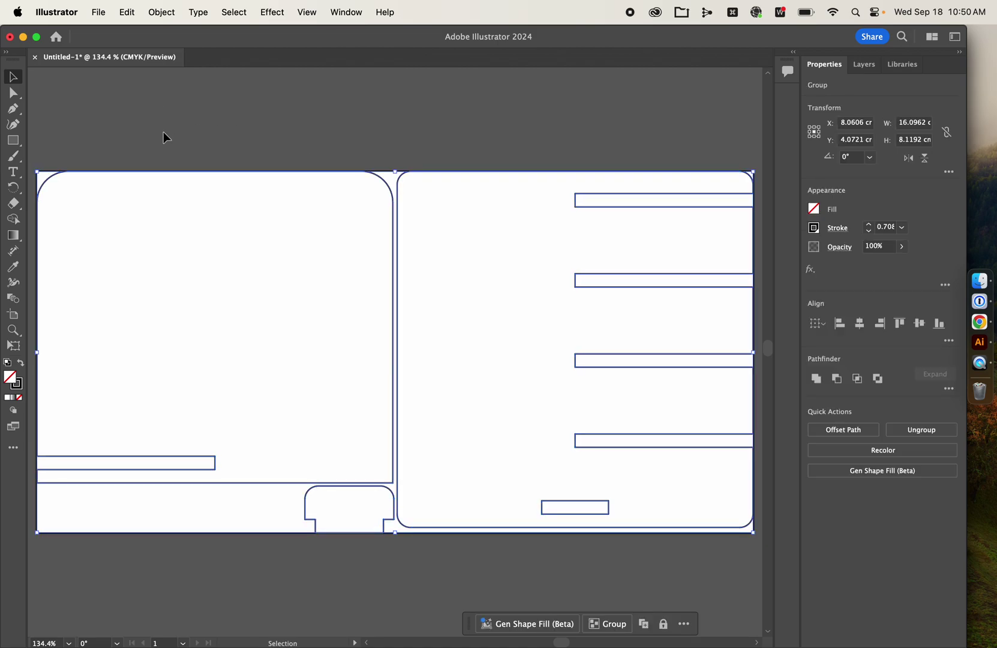
{"action": "left_click", "coordinate": [22, 221]}
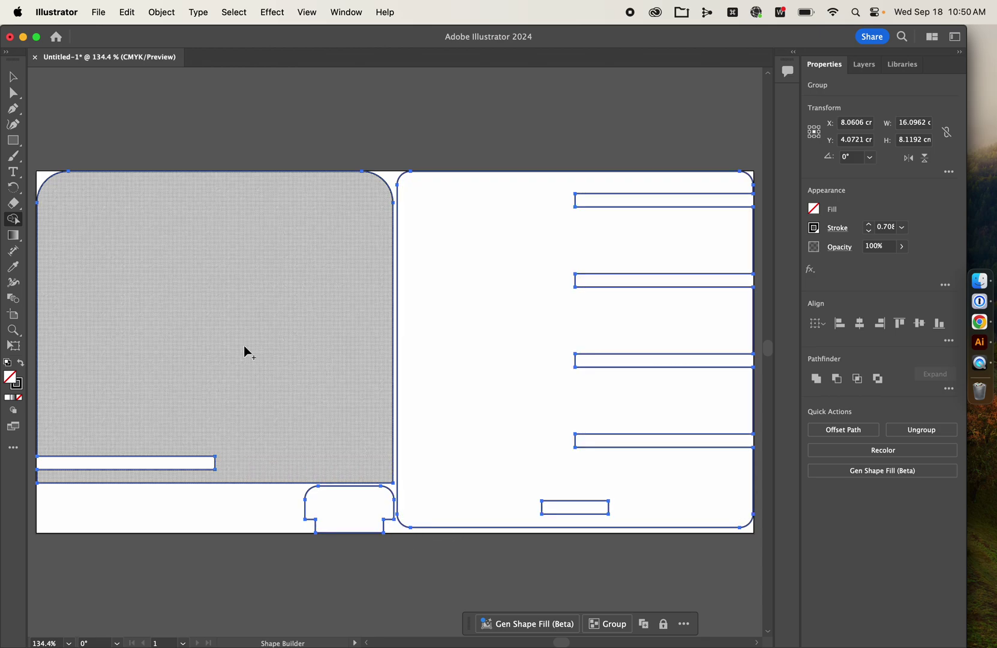
{"action": "left_click", "coordinate": [268, 347]}
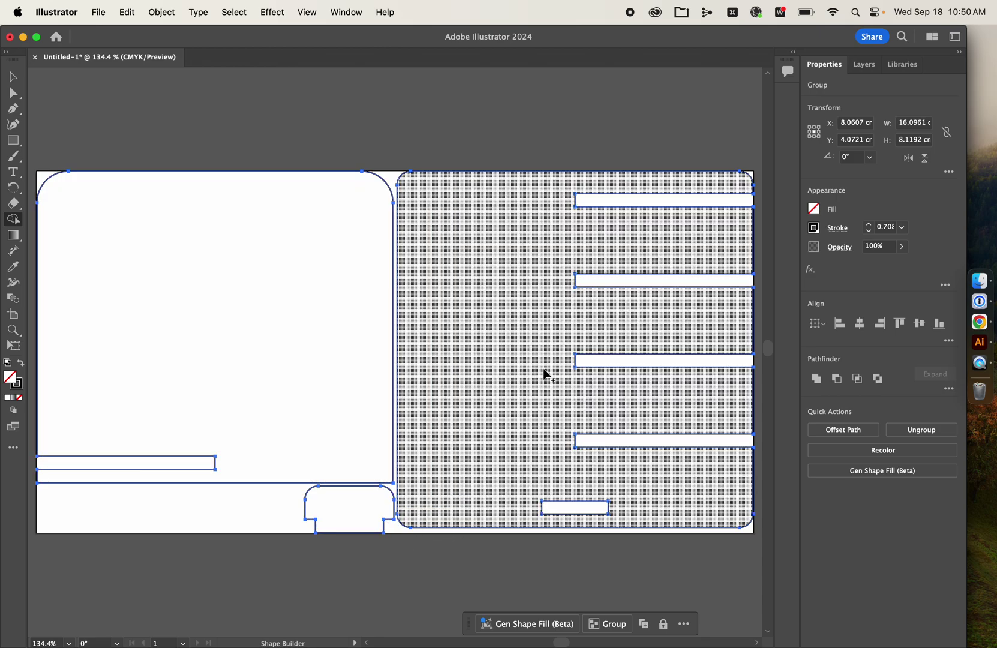
{"action": "left_click_drag", "start_coordinate": [526, 364], "coordinate": [496, 417]}
{"action": "left_click_drag", "start_coordinate": [339, 527], "coordinate": [364, 511]}
{"action": "key", "text": "v"}
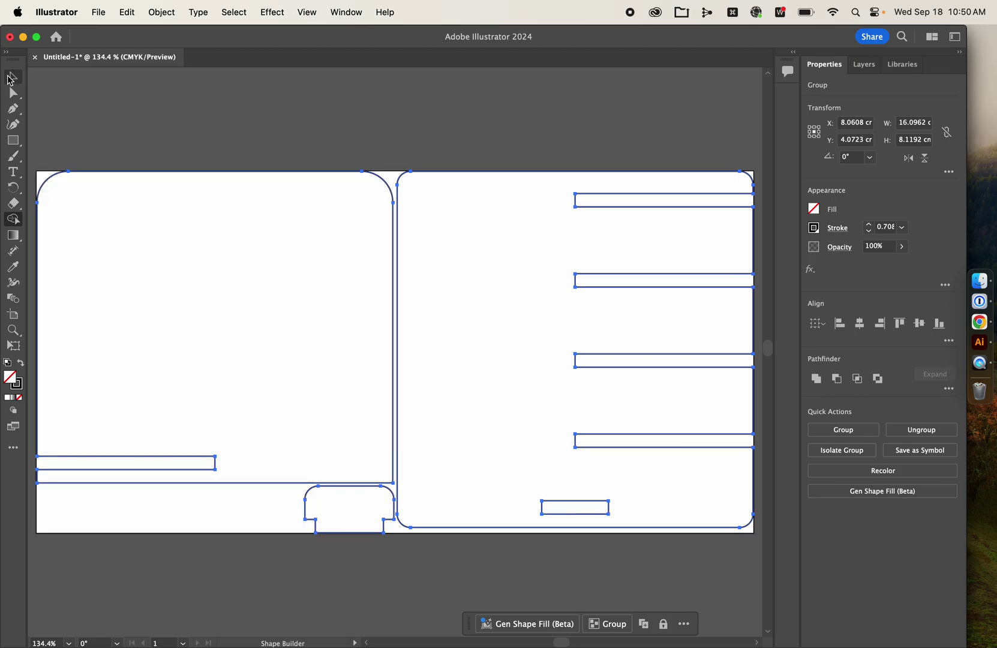
{"action": "left_click", "coordinate": [182, 113]}
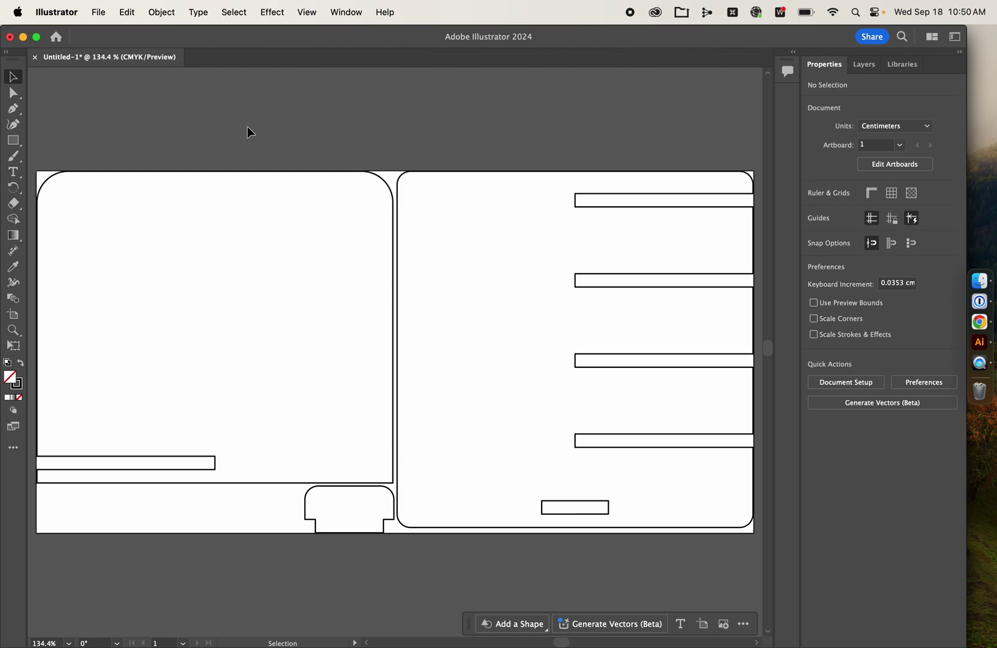
Give all three part shapes a white fill and a red stroke
{"action": "key", "text": "super+a"}
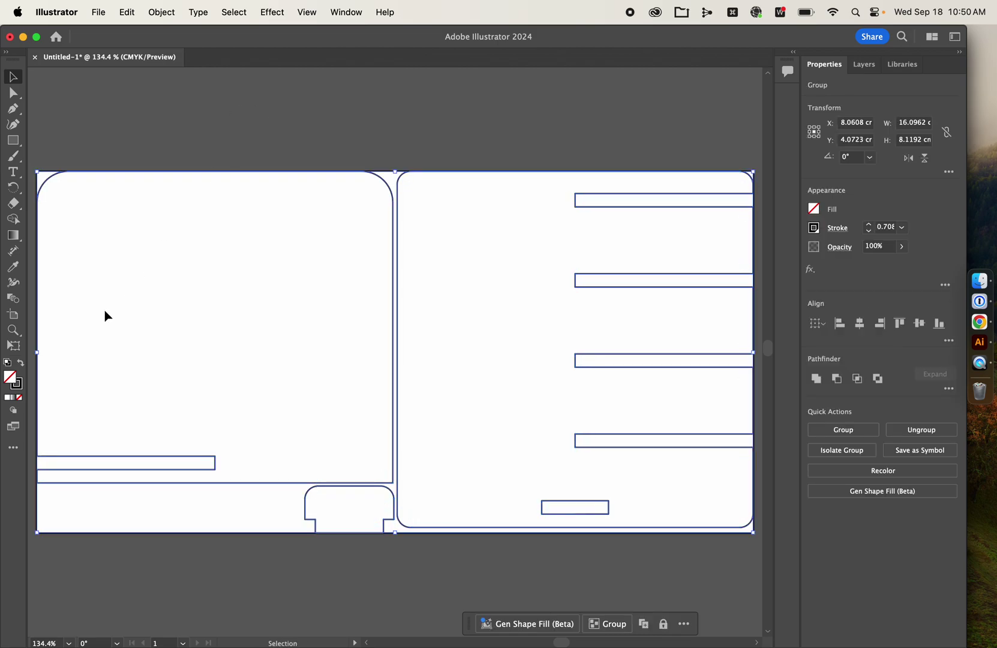
{"action": "left_click", "coordinate": [813, 209]}
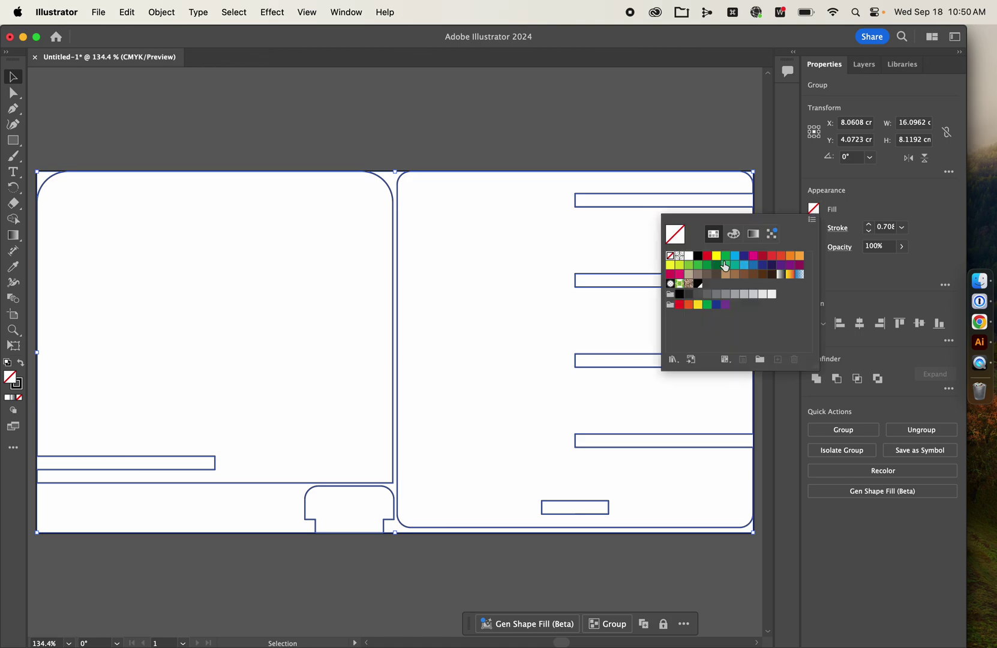
{"action": "left_click", "coordinate": [689, 255]}
{"action": "left_click", "coordinate": [857, 205]}
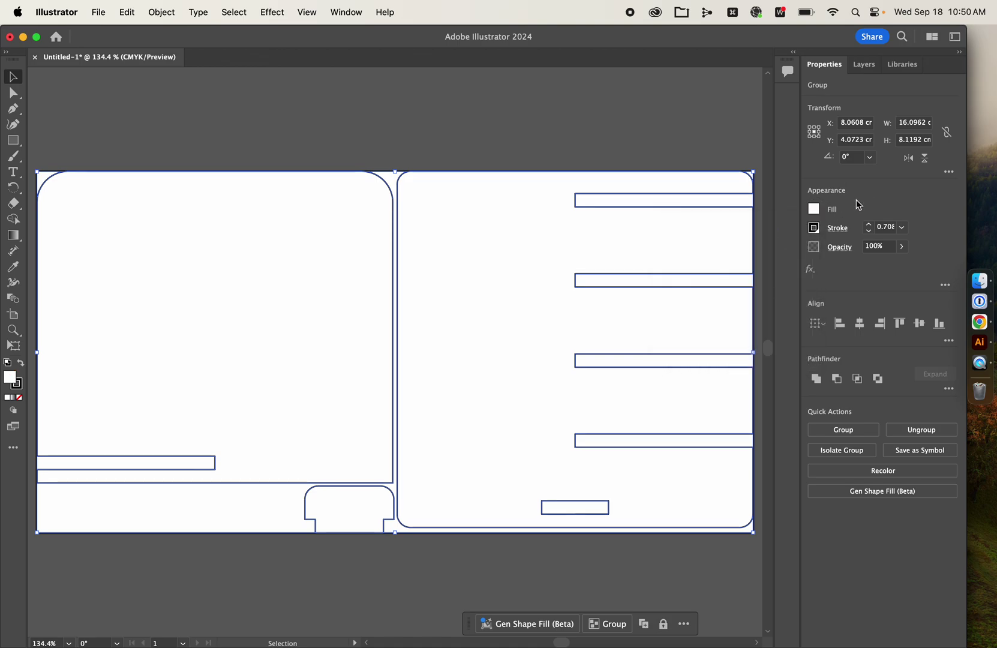
{"action": "left_click", "coordinate": [813, 228]}
{"action": "left_click", "coordinate": [708, 275]}
{"action": "left_click", "coordinate": [534, 151]}
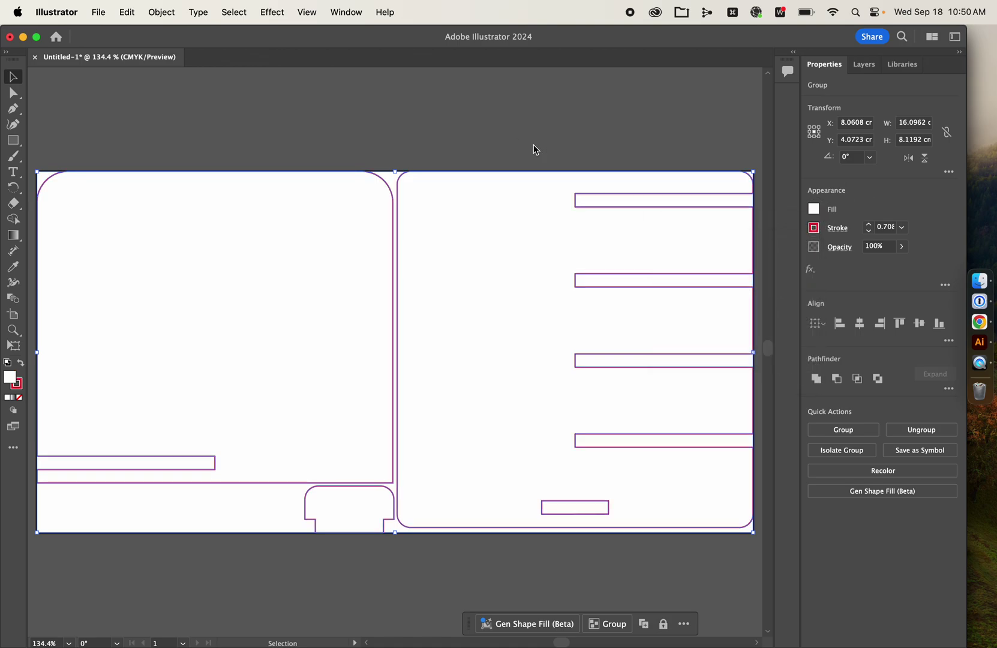
{"action": "left_click", "coordinate": [488, 128]}
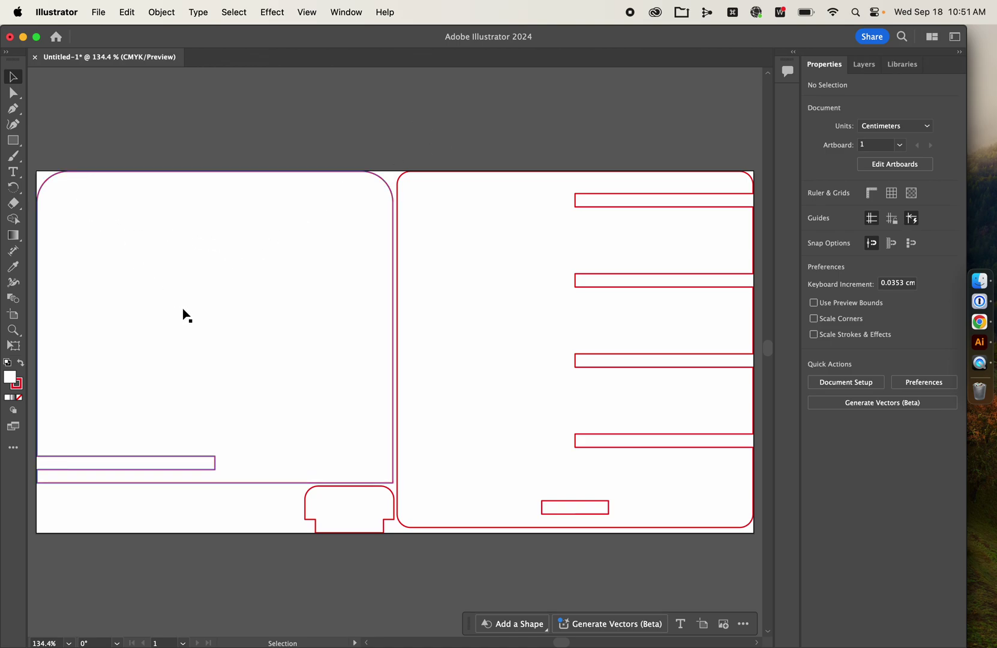
Add the person's name as a text line in the upper part of the back stop and center-align its paragraph
{"action": "key", "text": "t"}
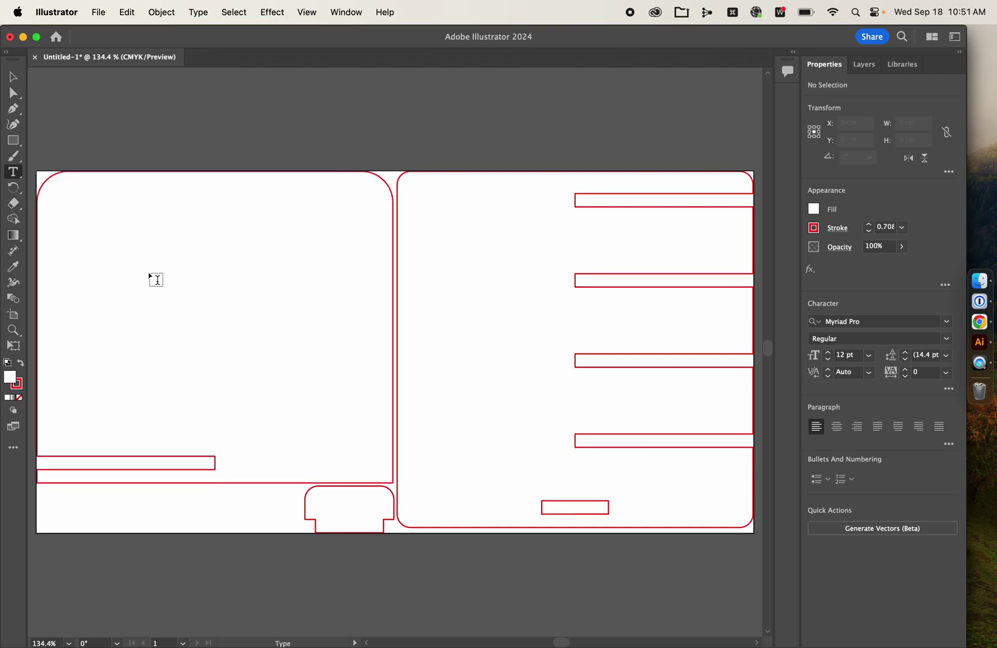
{"action": "left_click", "coordinate": [135, 283]}
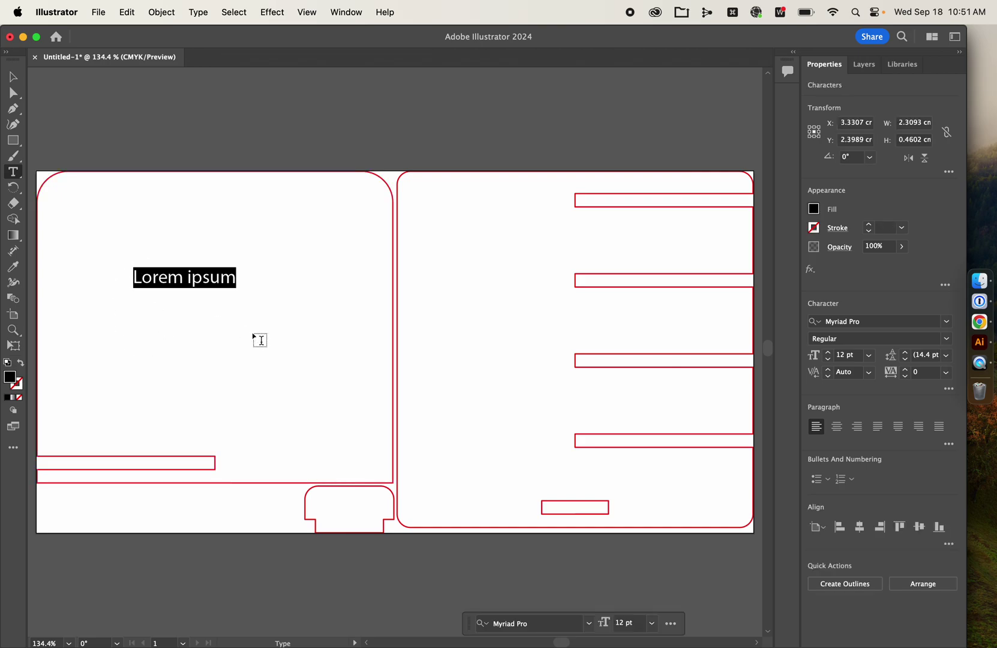
{"action": "type", "text": "Mr. Griest"}
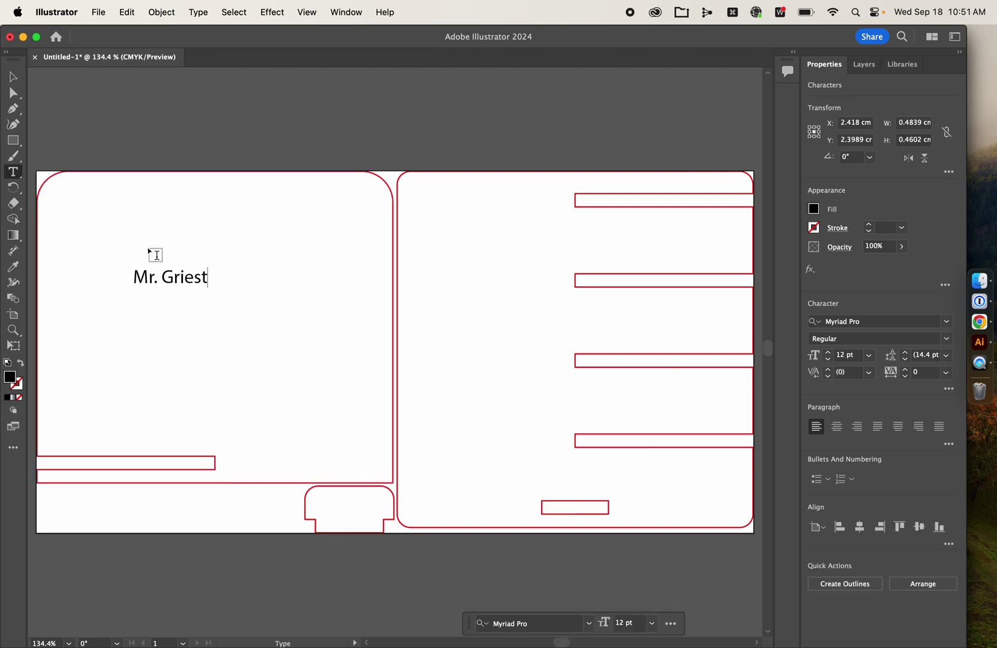
{"action": "key", "text": "Escape"}
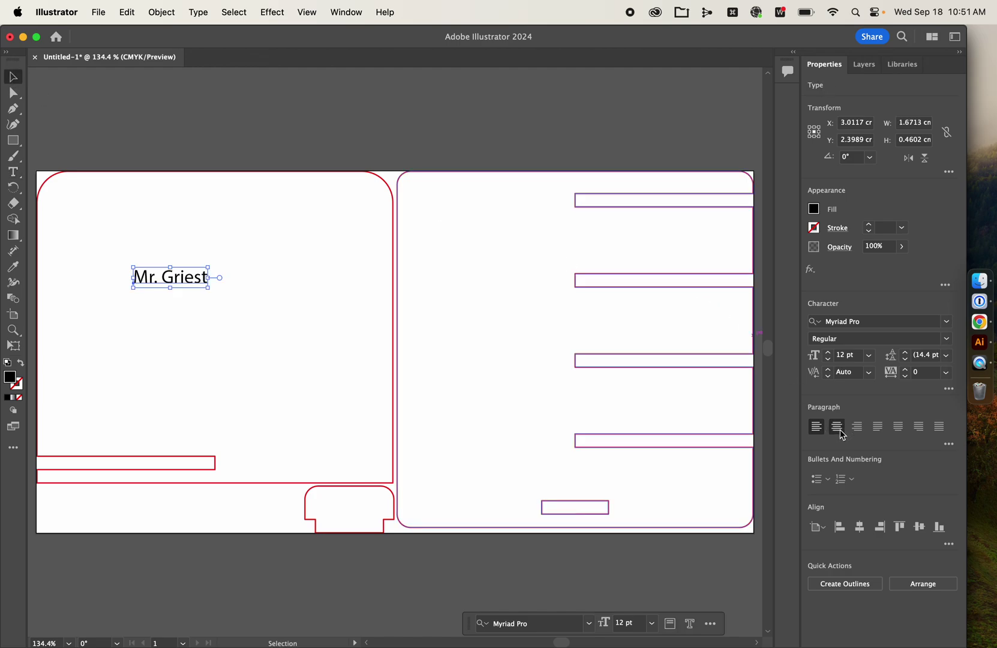
{"action": "left_click", "coordinate": [840, 430]}
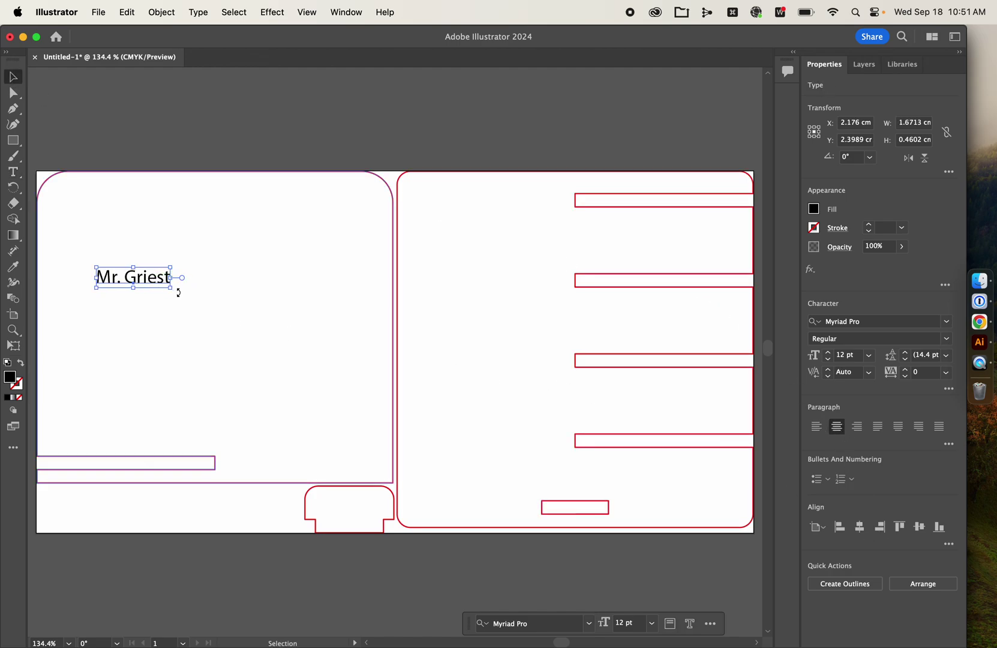
Enlarge the name text proportionally to about 45.6 pt and place it across the upper part of the back stop
{"action": "left_click_drag", "start_coordinate": [171, 287], "coordinate": [380, 373], "text": "shift"}
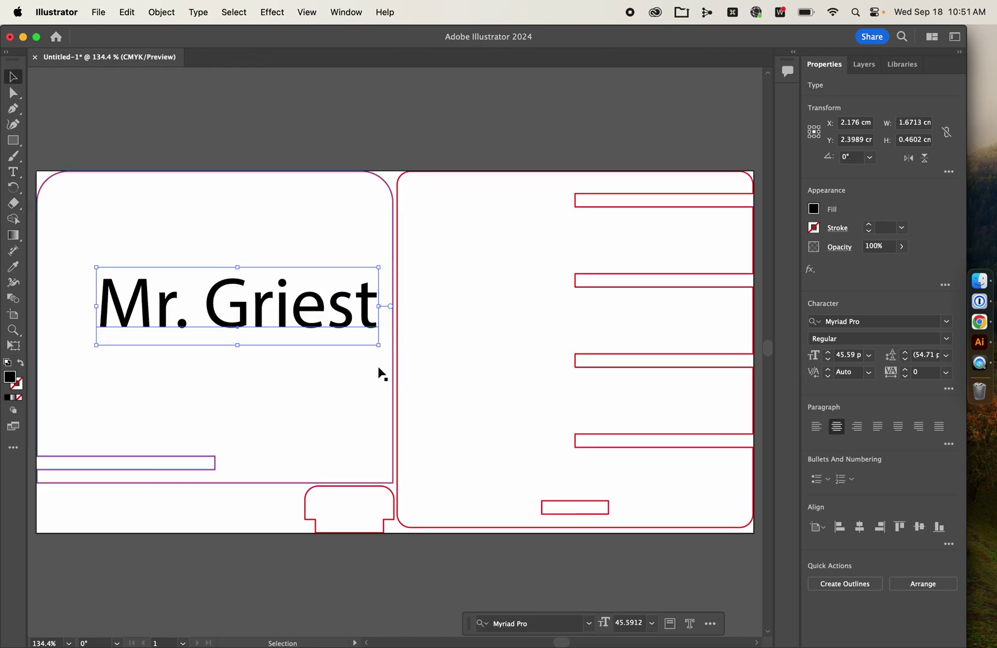
{"action": "left_click_drag", "start_coordinate": [300, 315], "coordinate": [280, 264]}
{"action": "left_click", "coordinate": [289, 113]}
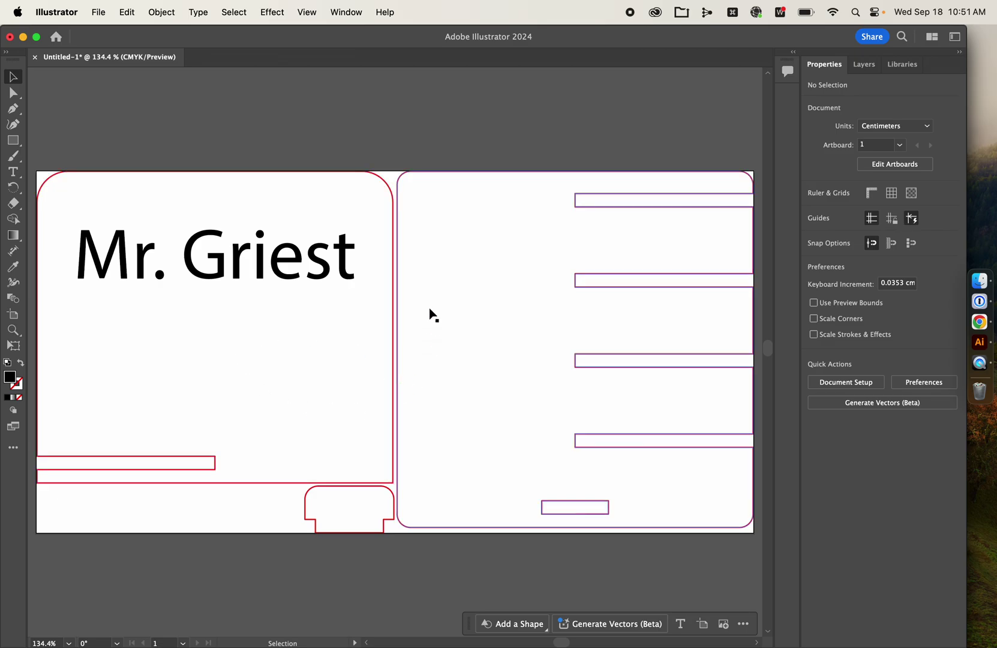
{"action": "left_click", "coordinate": [475, 483]}
{"action": "left_click", "coordinate": [532, 571]}
{"action": "left_click", "coordinate": [549, 463]}
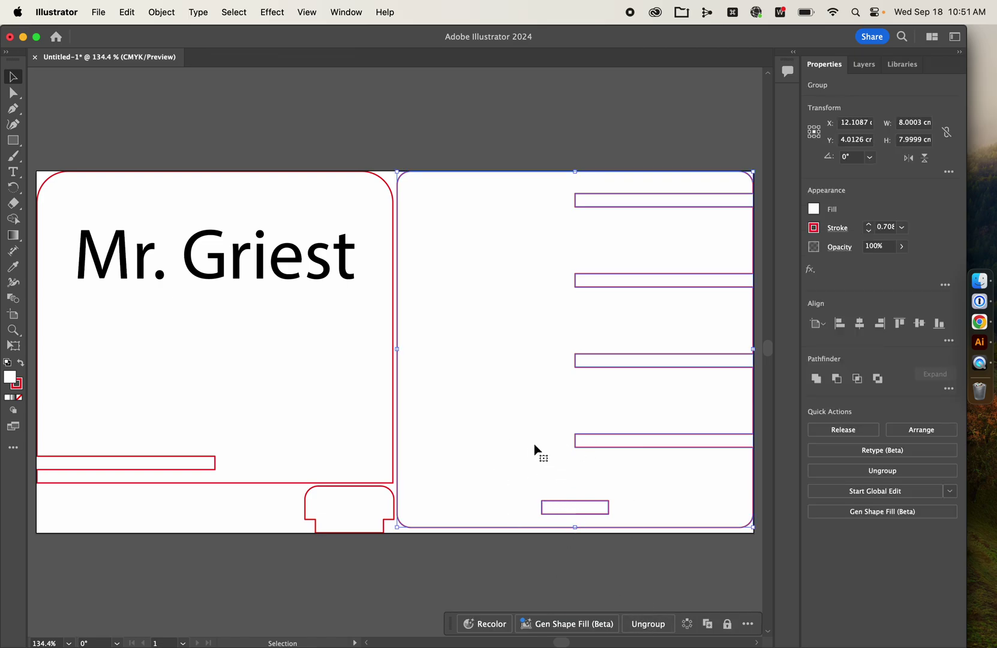
{"action": "left_click", "coordinate": [486, 452]}
{"action": "left_click_drag", "start_coordinate": [485, 453], "coordinate": [581, 452]}
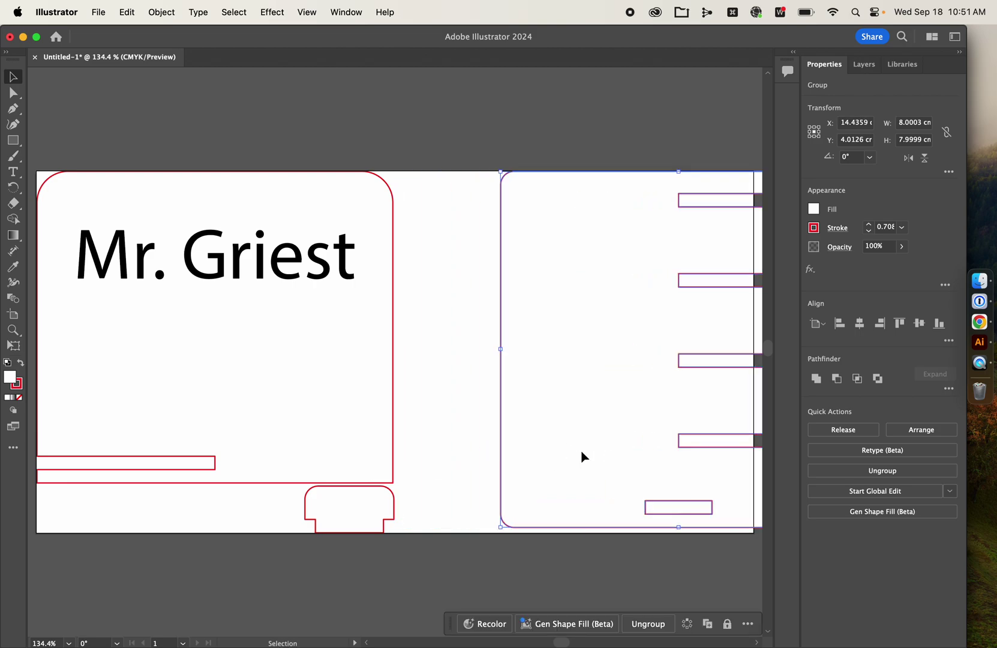
{"action": "key", "text": "super+z"}
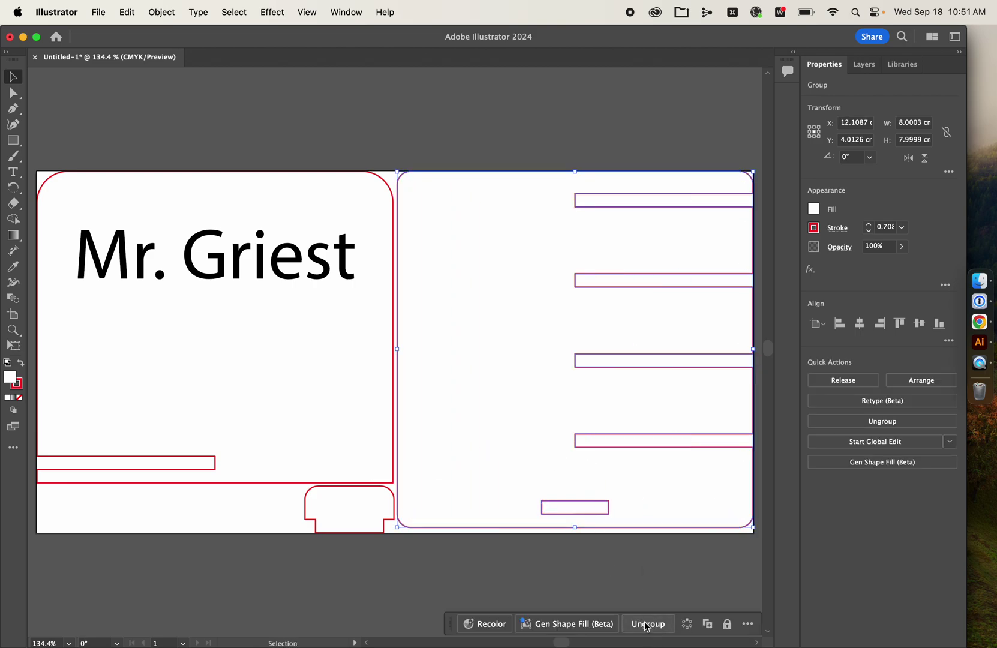
Ungroup the slotted base and reposition it just beside the back stop, at about X 12.13 cm, Y 4 cm
{"action": "left_click", "coordinate": [647, 625]}
{"action": "left_click", "coordinate": [628, 554]}
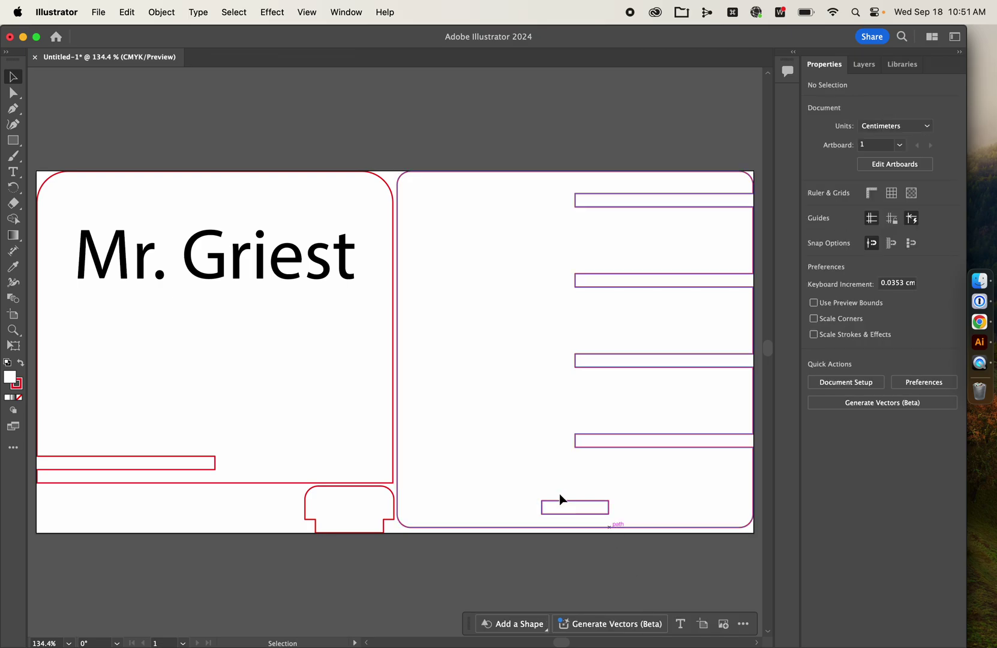
{"action": "left_click_drag", "start_coordinate": [504, 459], "coordinate": [540, 346]}
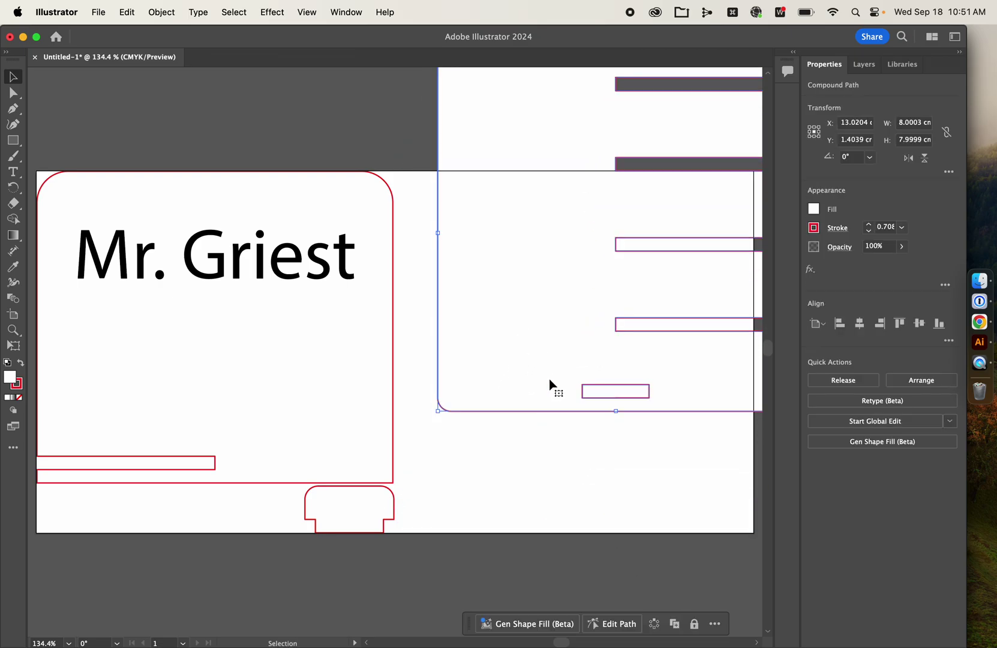
{"action": "left_click_drag", "start_coordinate": [551, 385], "coordinate": [540, 519]}
{"action": "left_click", "coordinate": [589, 556]}
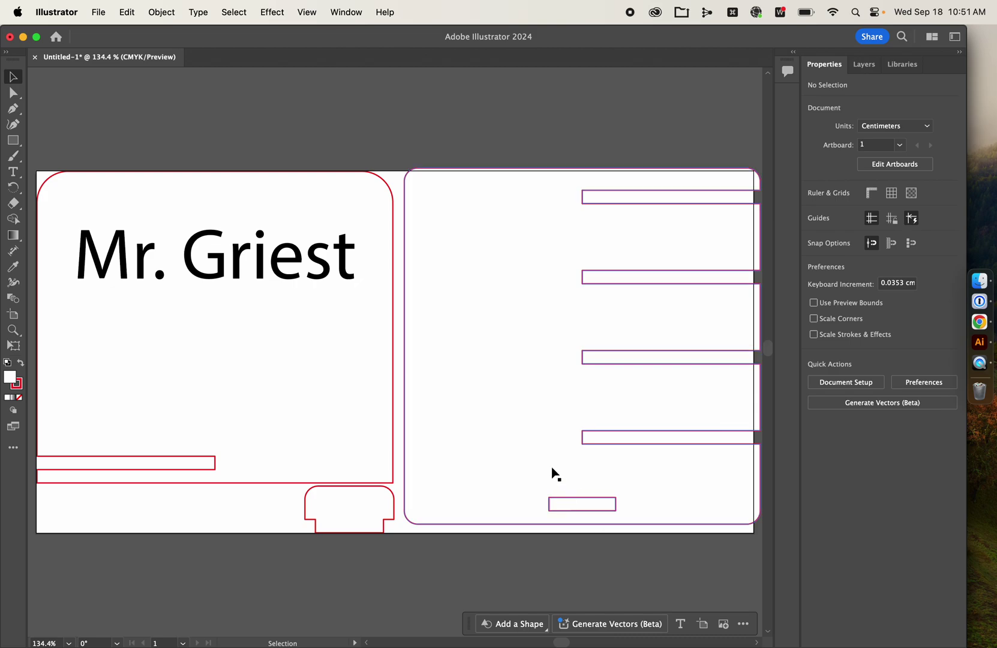
{"action": "left_click_drag", "start_coordinate": [579, 469], "coordinate": [640, 539]}
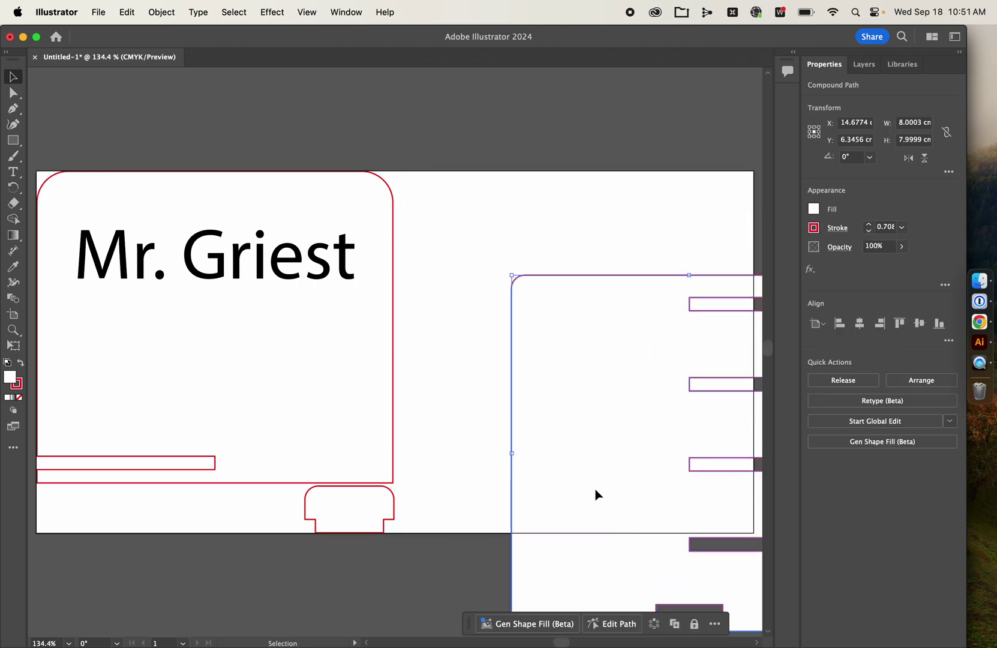
{"action": "left_click_drag", "start_coordinate": [596, 494], "coordinate": [482, 387]}
{"action": "key", "text": "Right"}
{"action": "key", "text": "Right"}
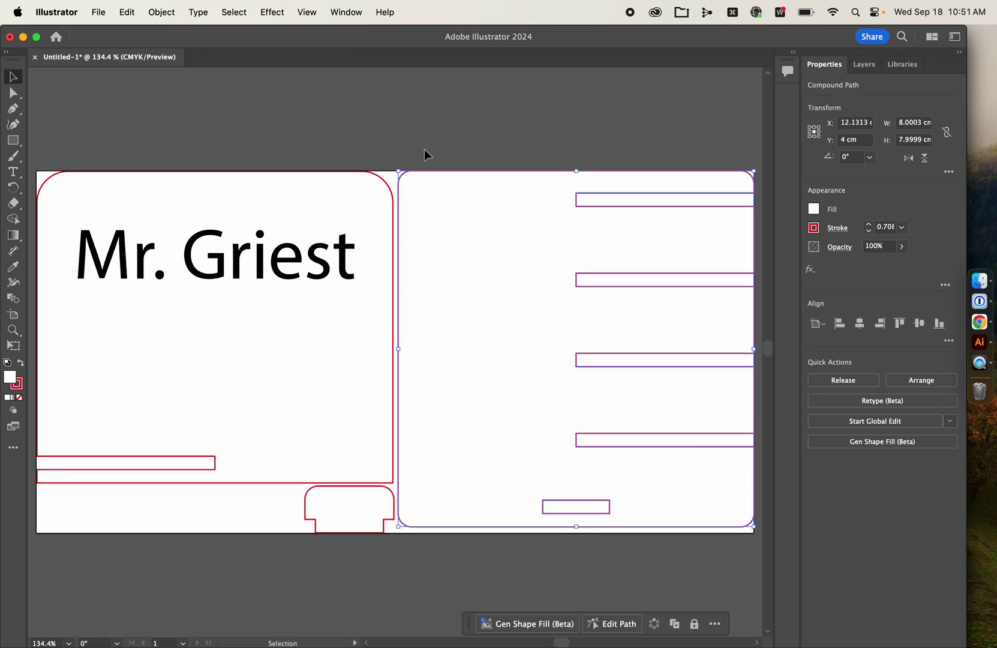
{"action": "left_click", "coordinate": [422, 144]}
{"action": "scroll", "coordinate": [421, 140], "scroll_direction": "left", "scroll_amount": 2}
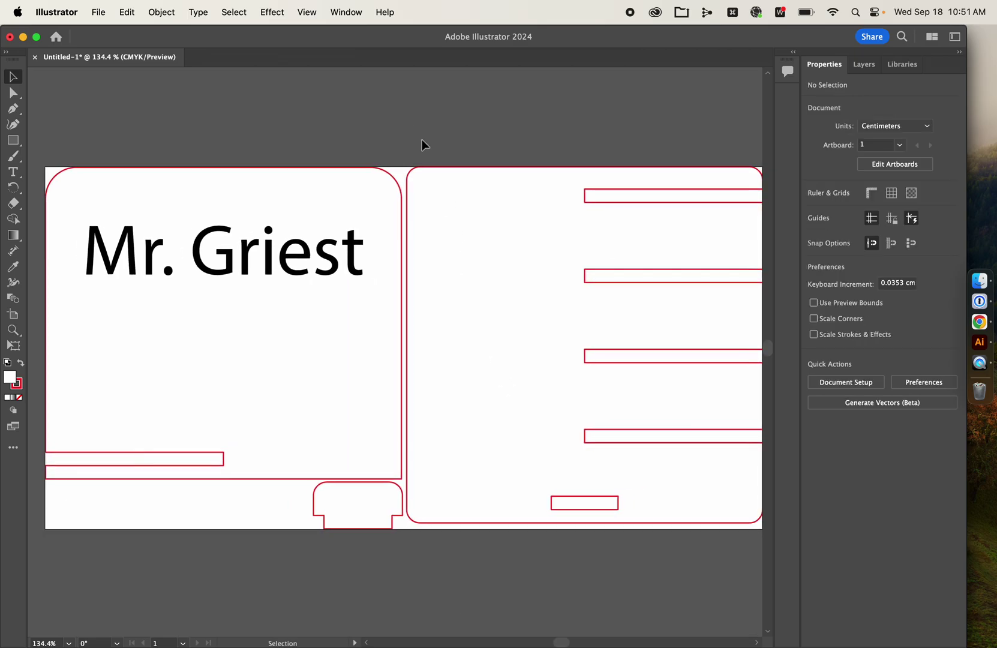
{"action": "left_click", "coordinate": [104, 11]}
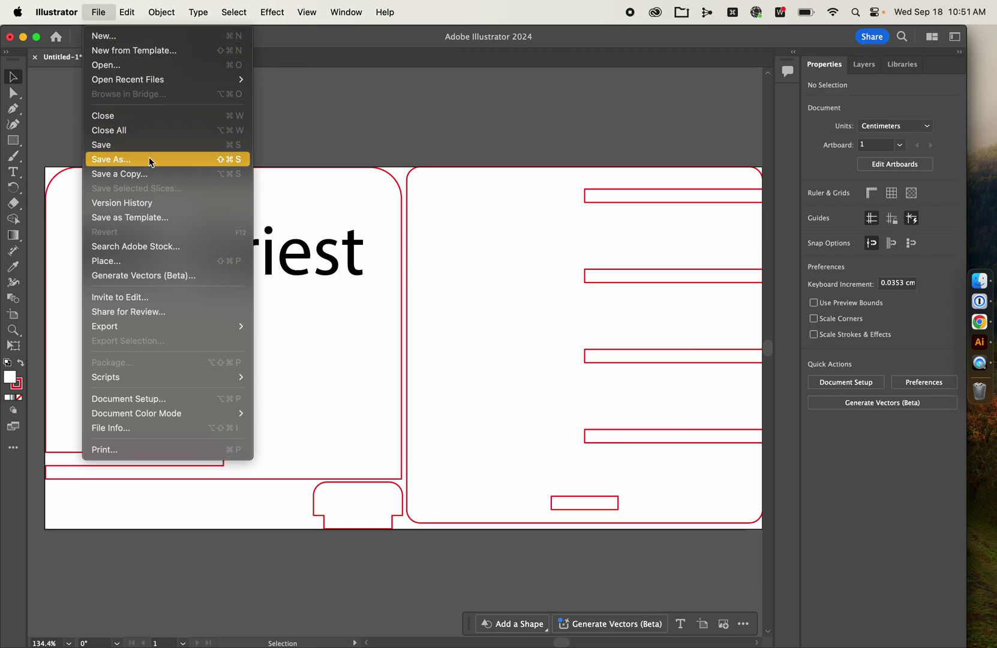
{"action": "left_click", "coordinate": [346, 139]}
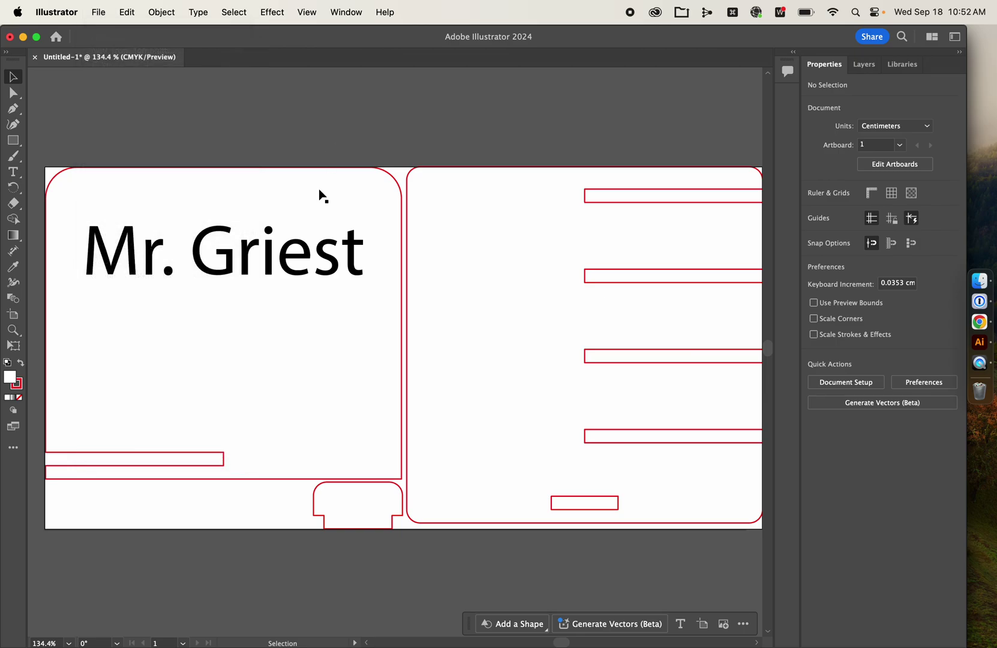